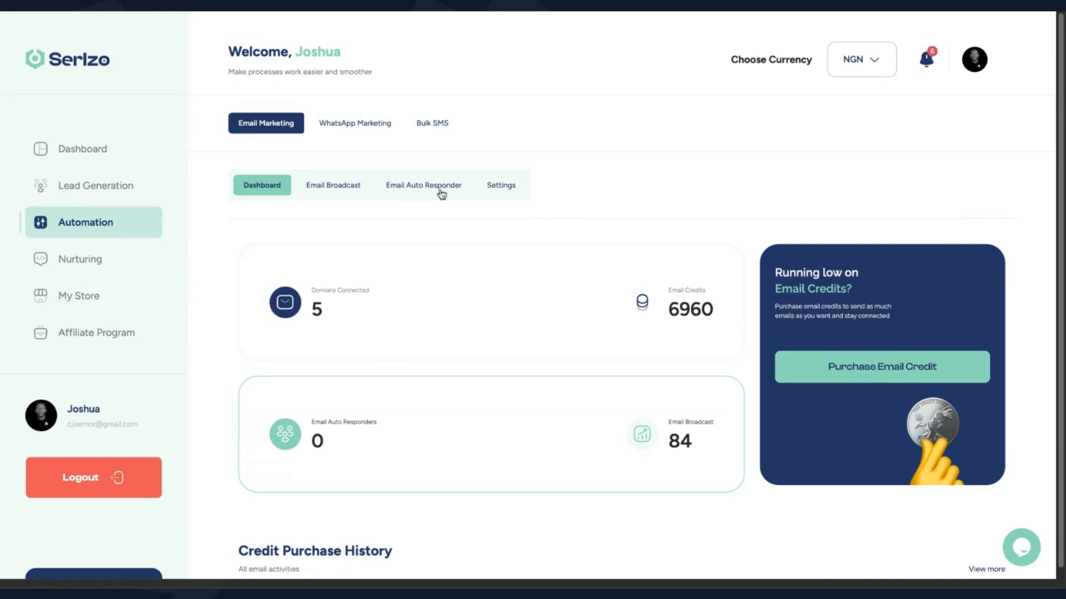
left_click(502, 189)
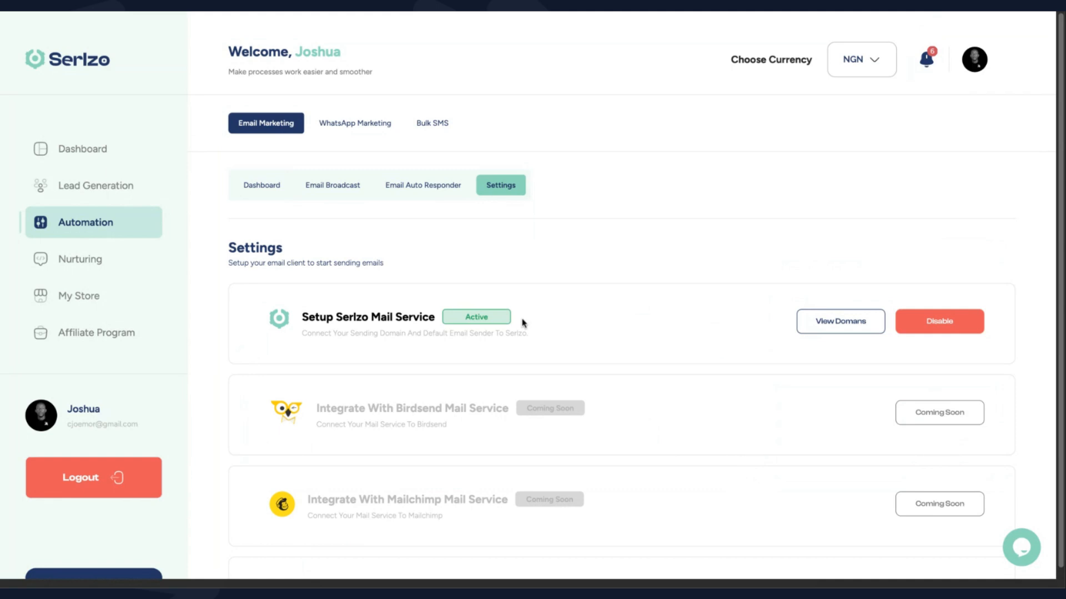
left_click(942, 321)
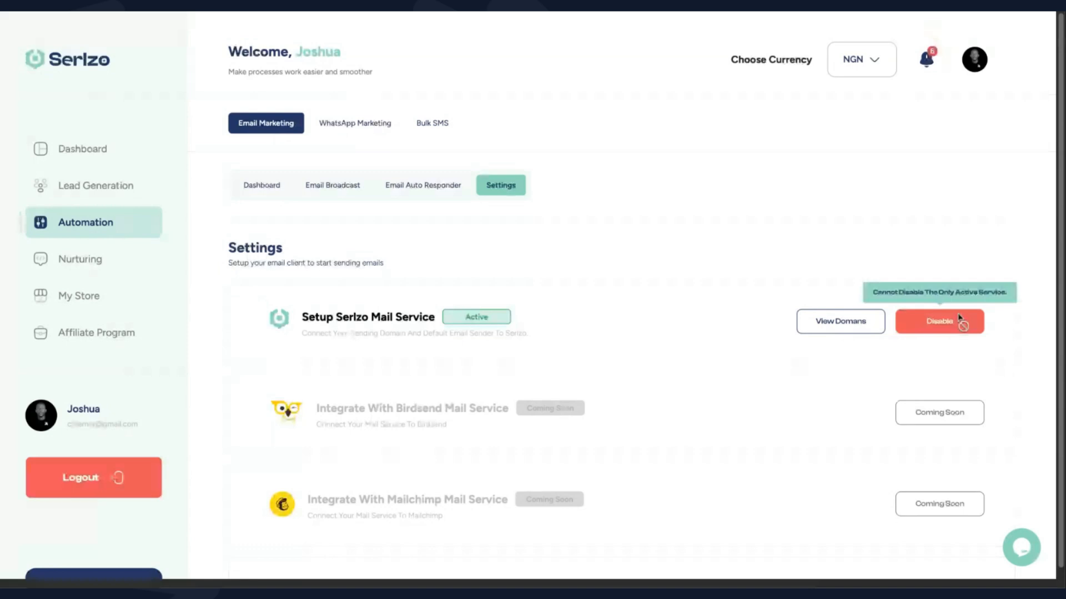
left_click(844, 332)
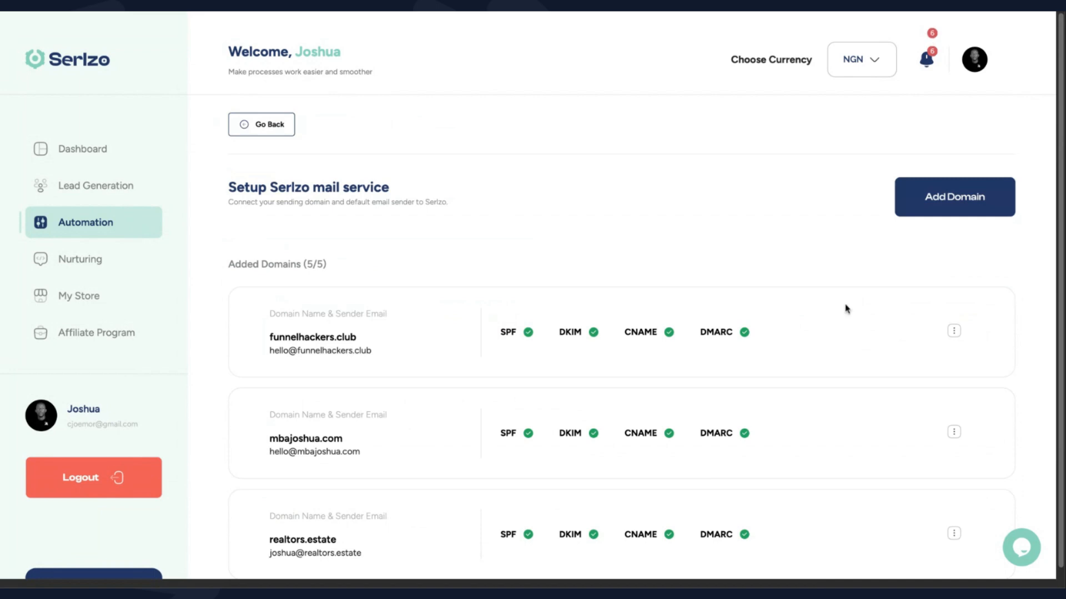
left_click(939, 200)
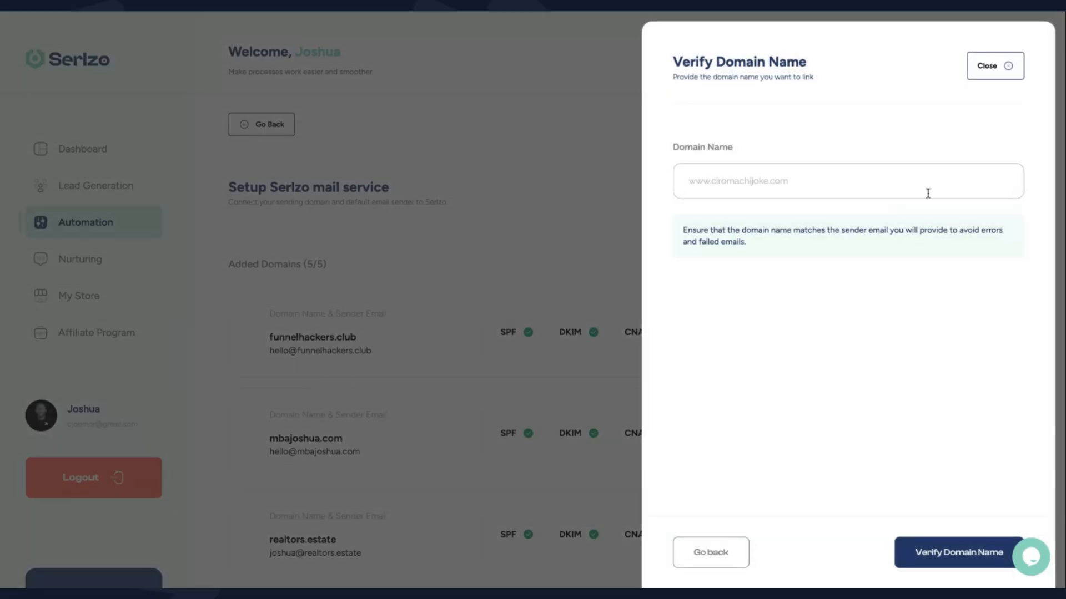
left_click(903, 190)
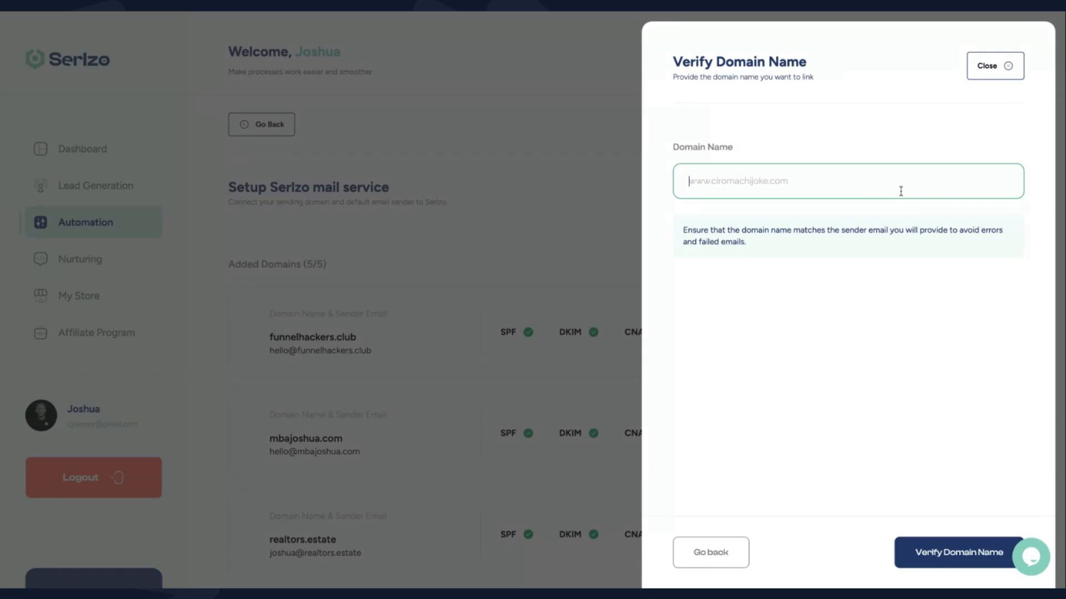
type("www.serlzo")
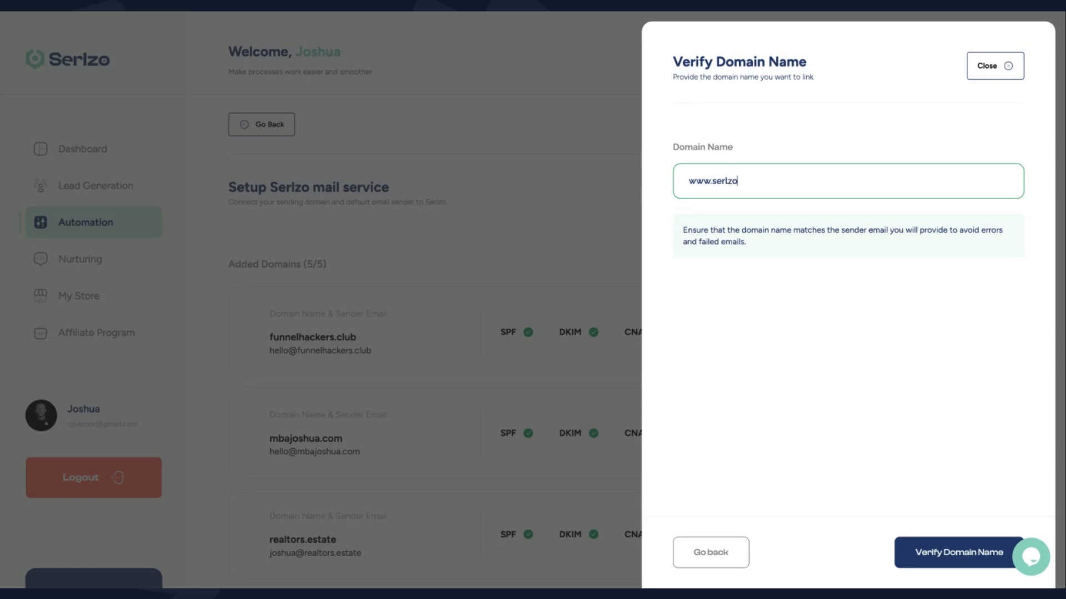
type(".store")
Submit serlzo.store for verification and read through the SPF DNS record instructions
left_click(930, 558)
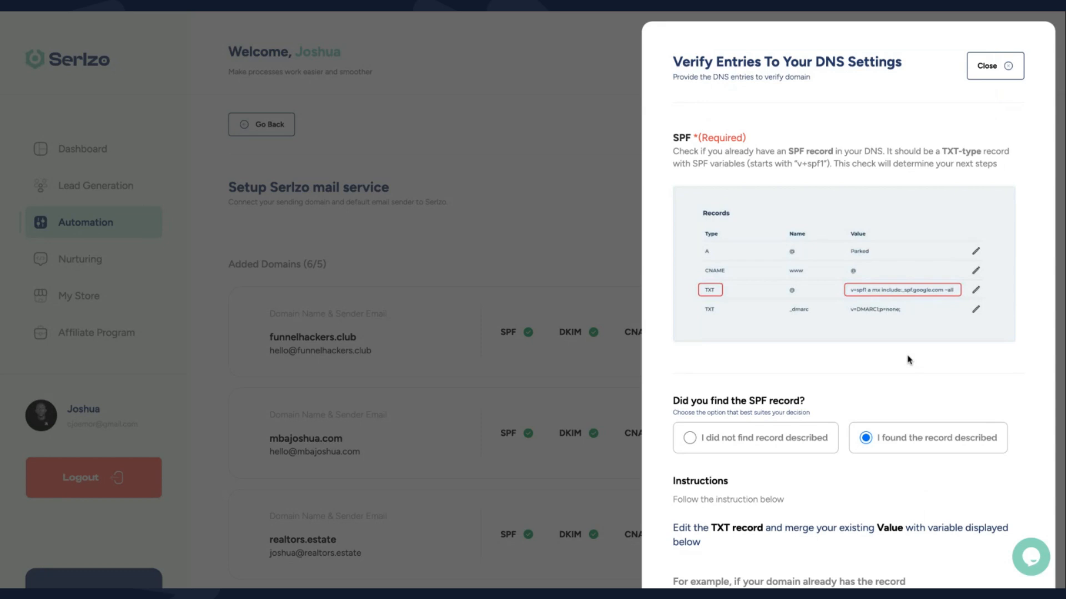
scroll(909, 360, "down", 1)
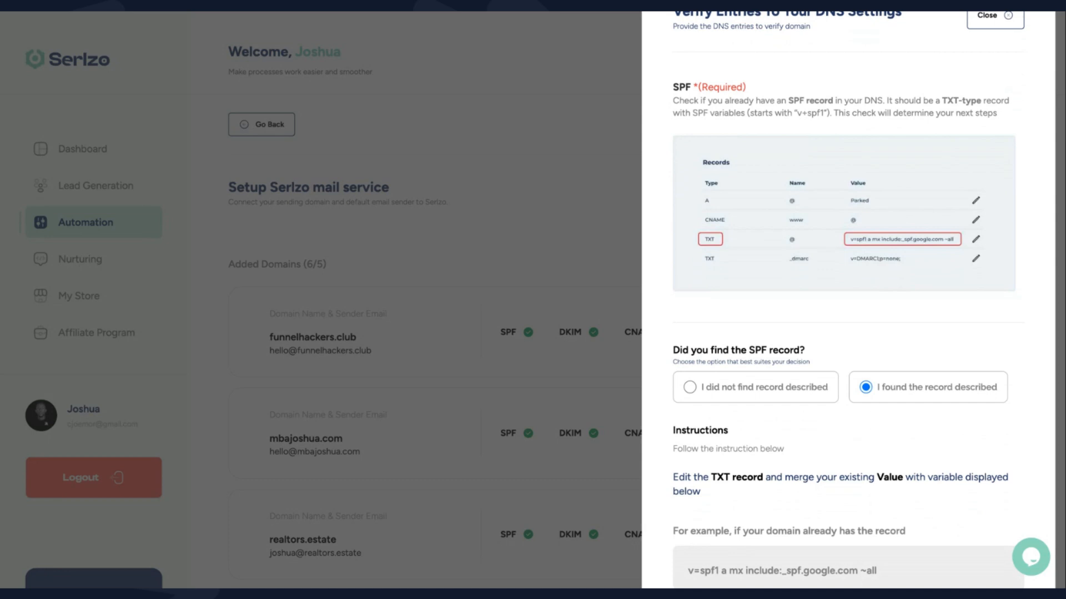
scroll(849, 311, "down", 1)
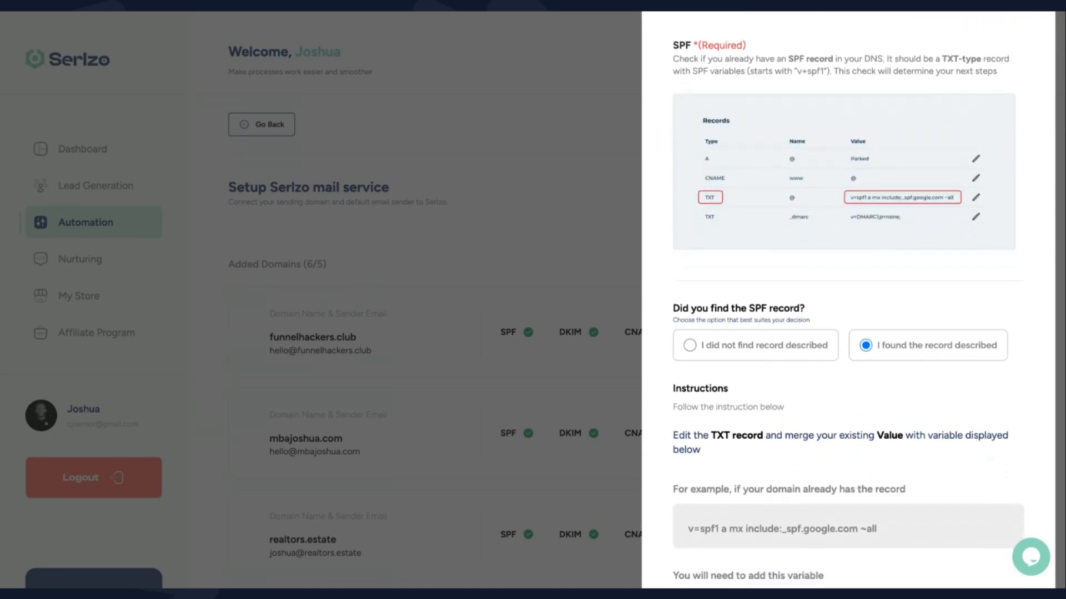
scroll(848, 311, "up", 3)
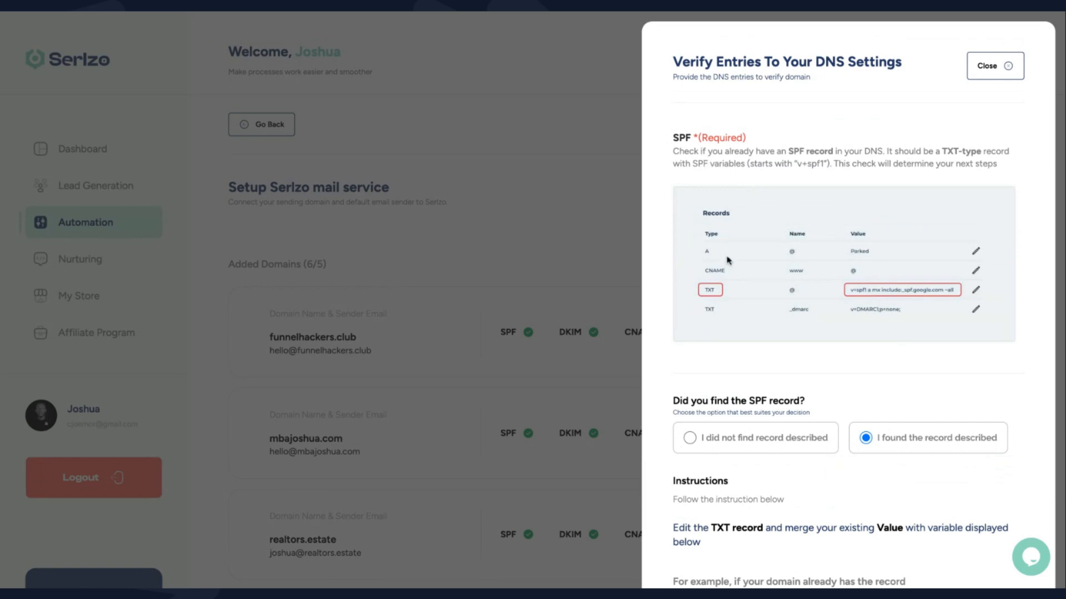
scroll(741, 319, "down", 1)
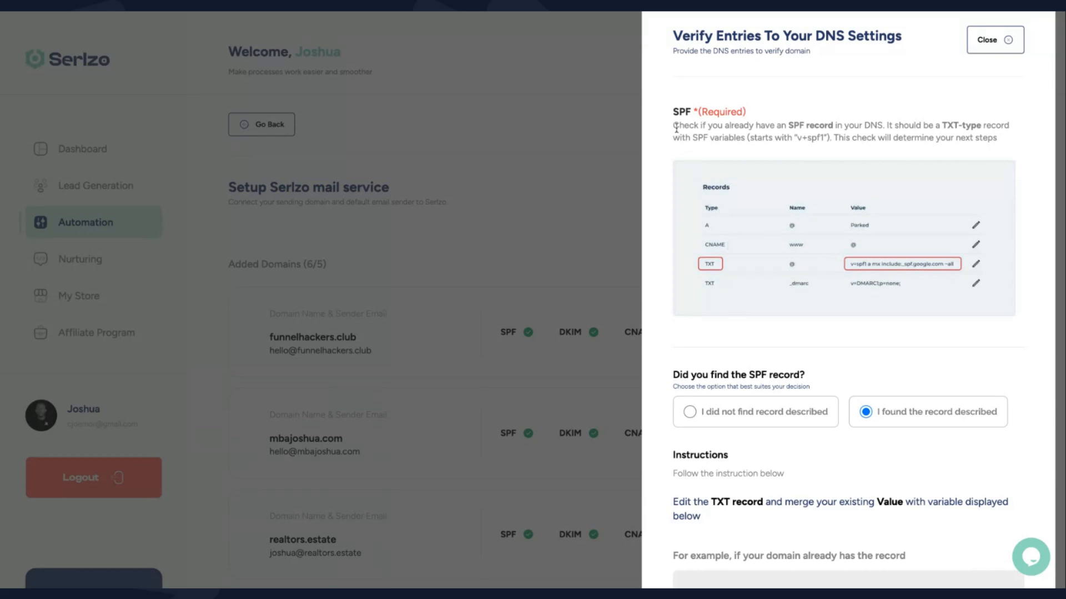
left_click_drag(675, 127, 997, 140)
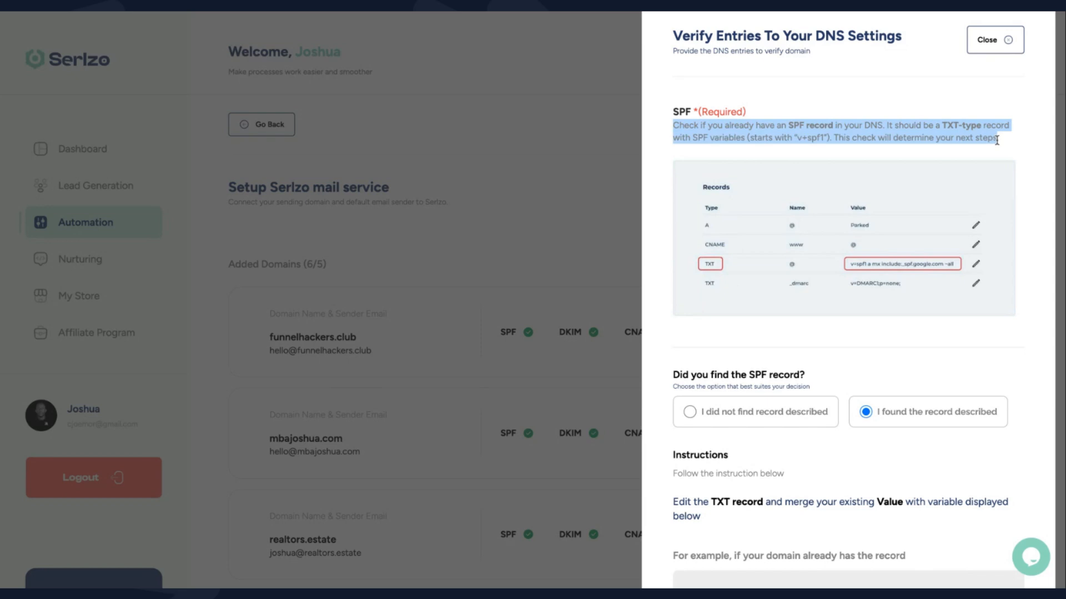
left_click(1002, 145)
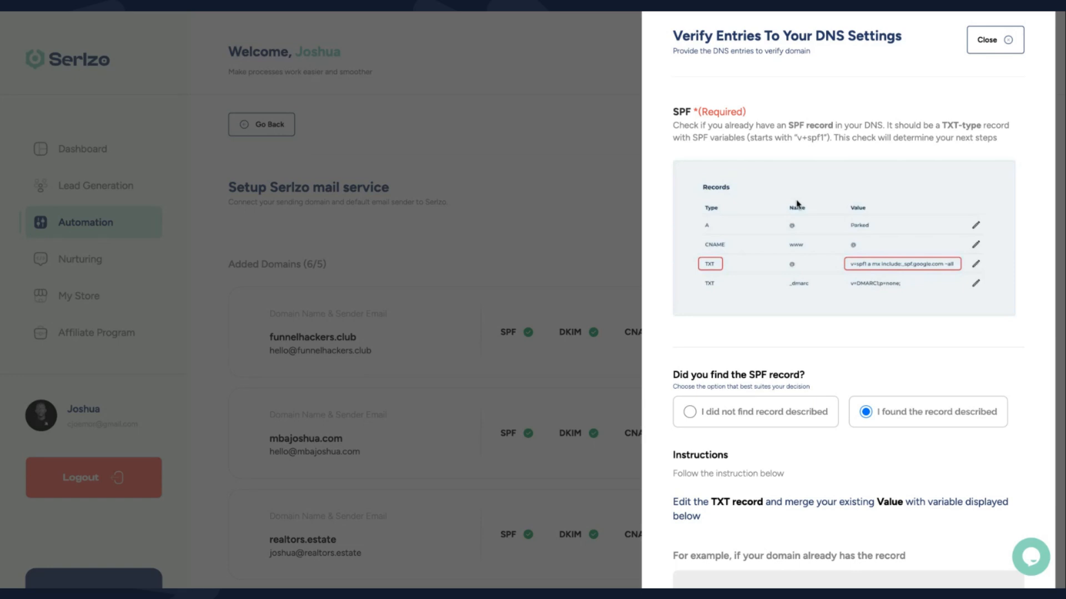
scroll(796, 200, "down", 1)
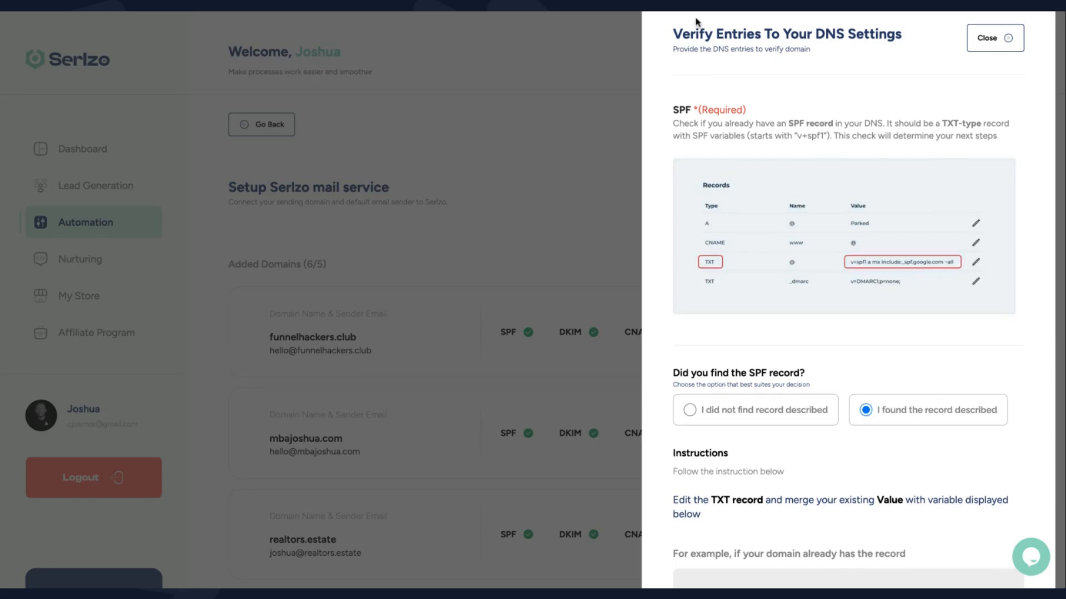
scroll(794, 179, "up", 1)
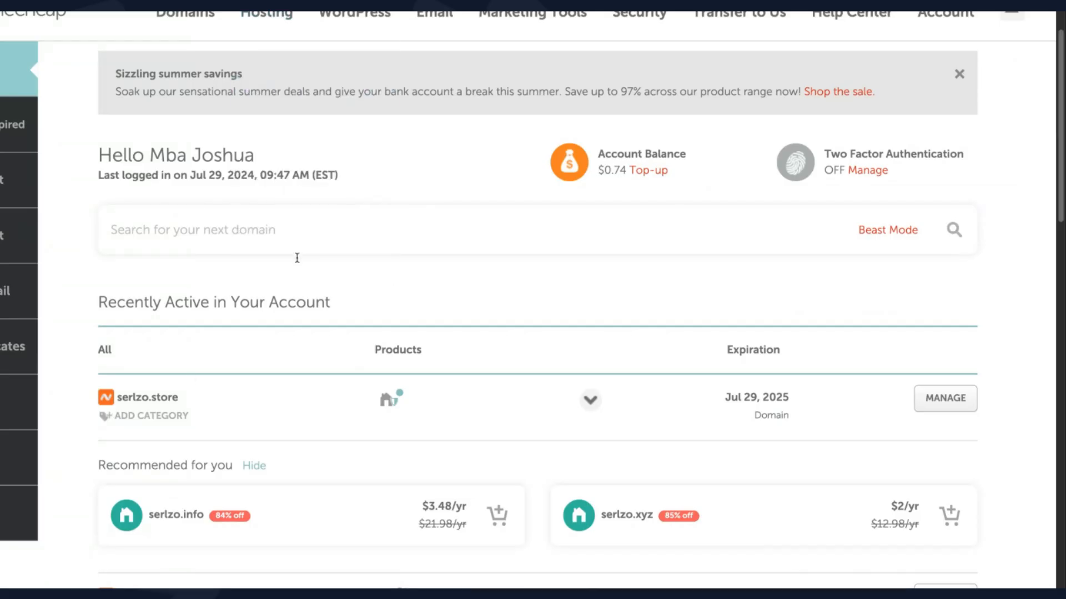
Inspect serlzo.store's Advanced DNS host records in Namecheap, then return to its Domain tab
left_click_drag(187, 398, 105, 400)
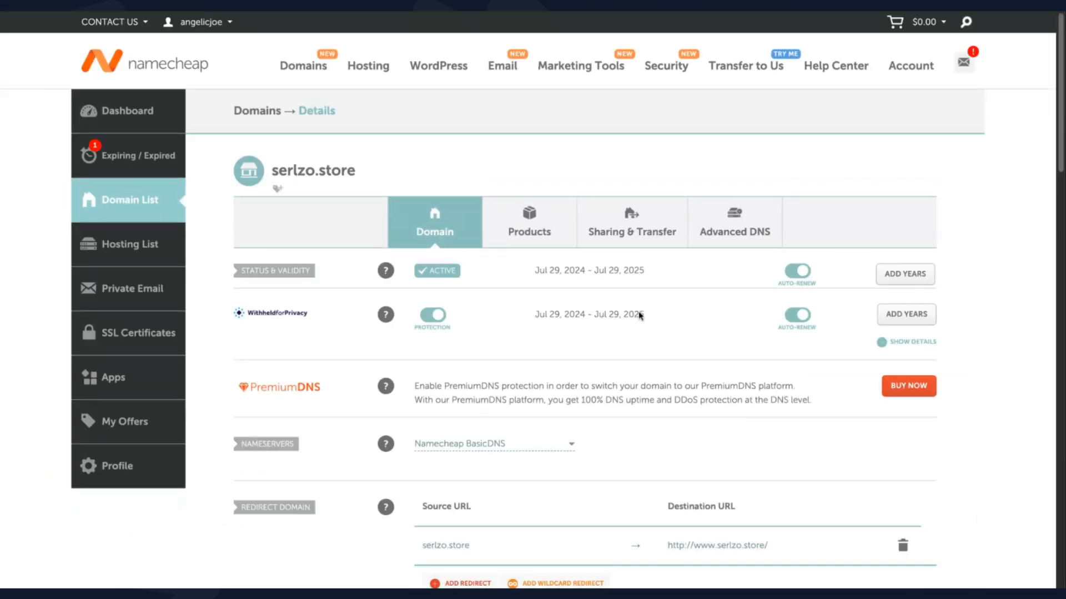
scroll(604, 372, "down", 1)
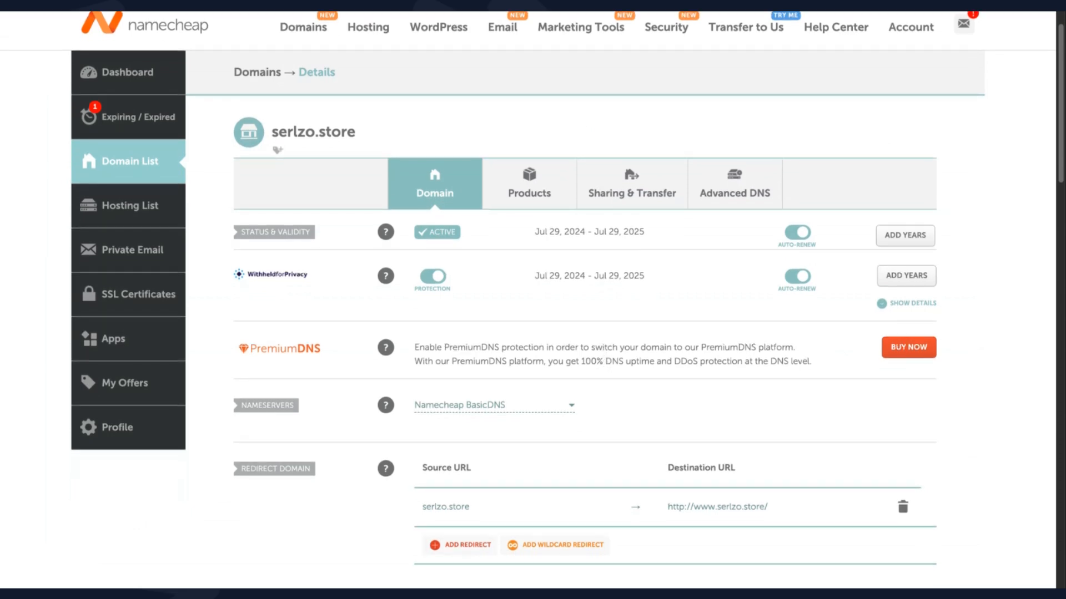
scroll(608, 333, "down", 1)
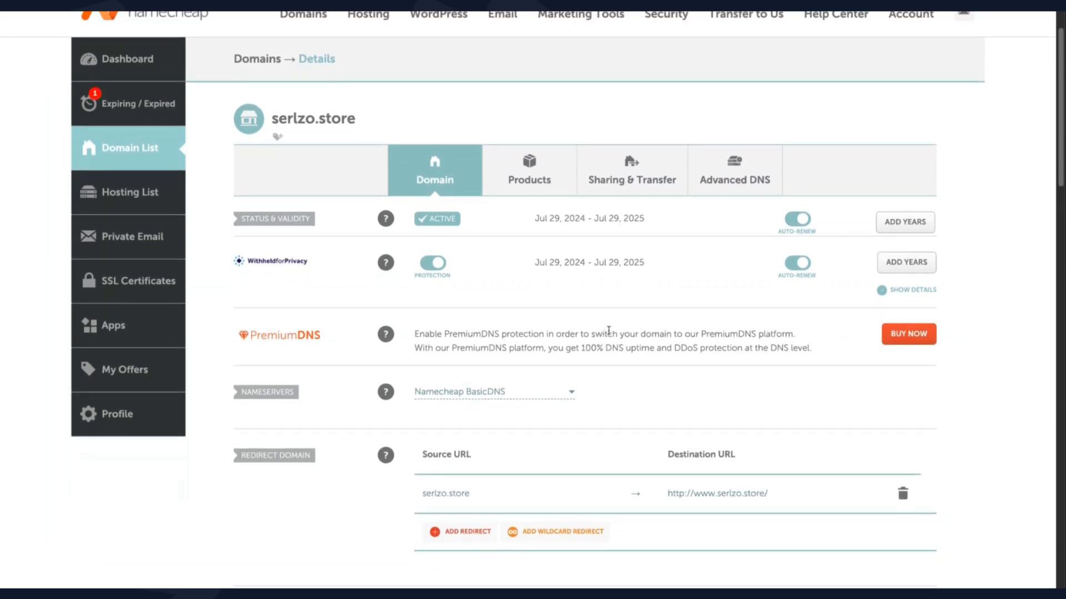
left_click(744, 188)
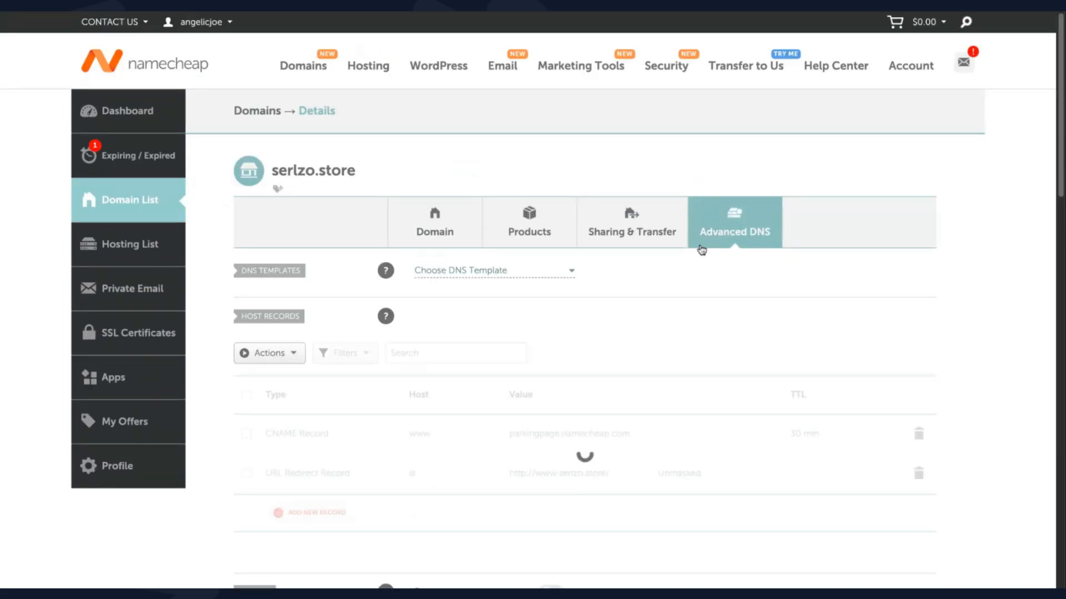
scroll(637, 416, "down", 1)
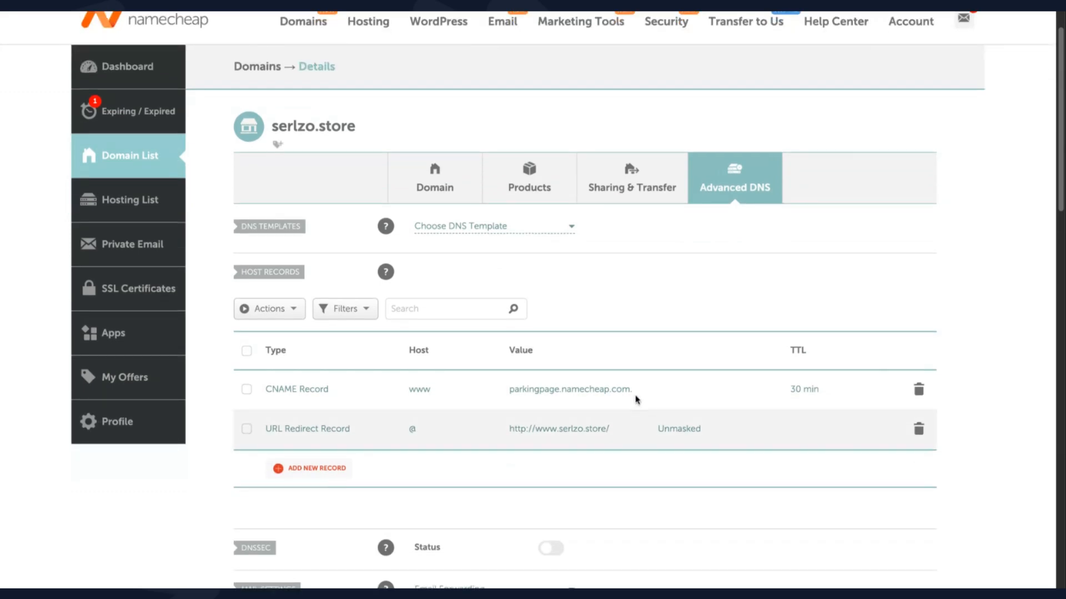
scroll(561, 418, "down", 1)
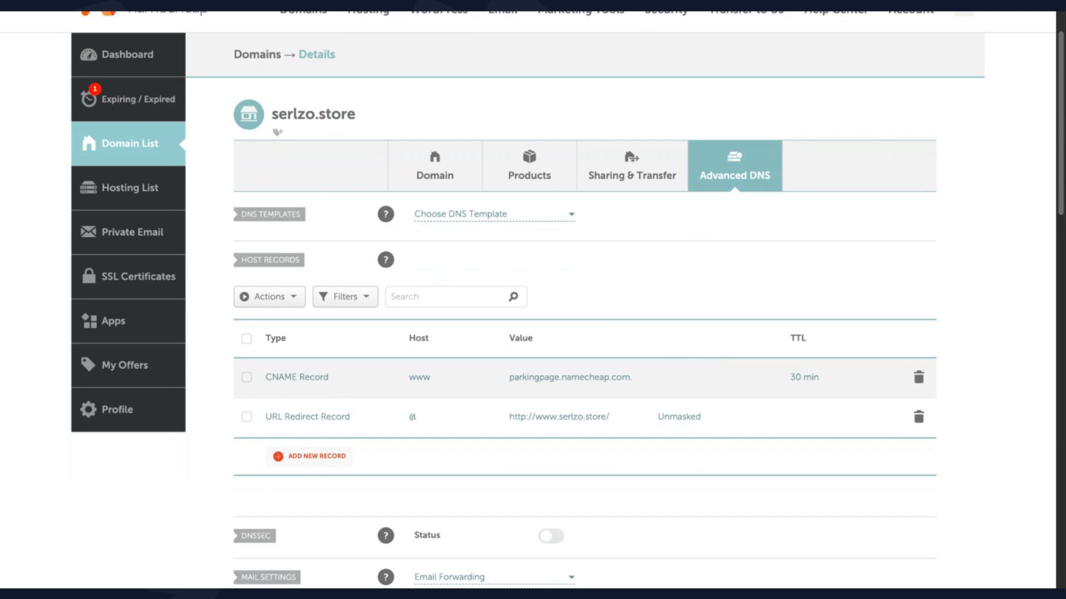
scroll(531, 298, "down", 1)
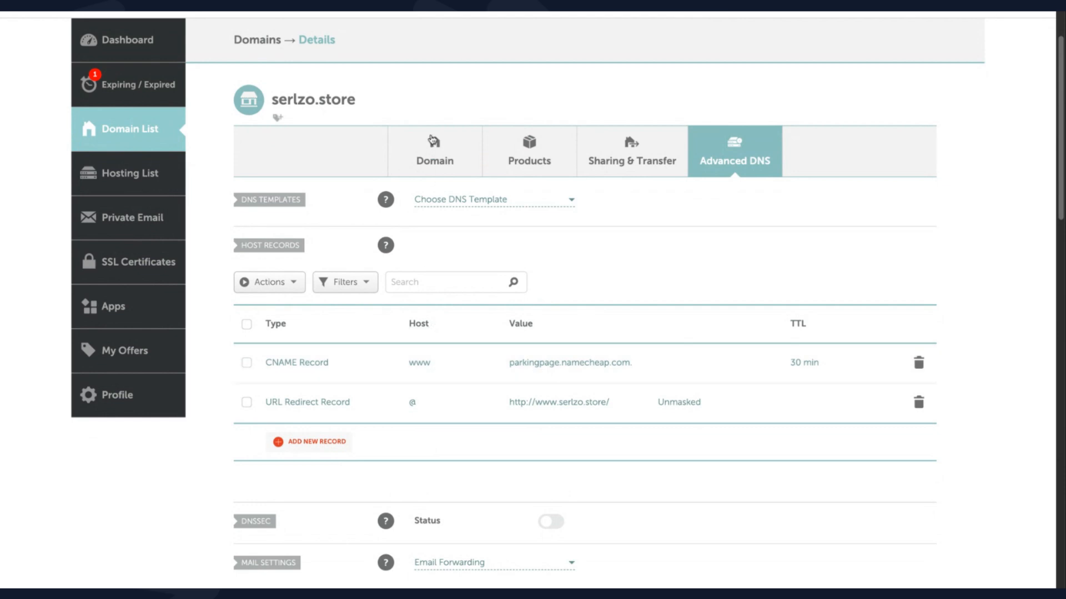
left_click(431, 155)
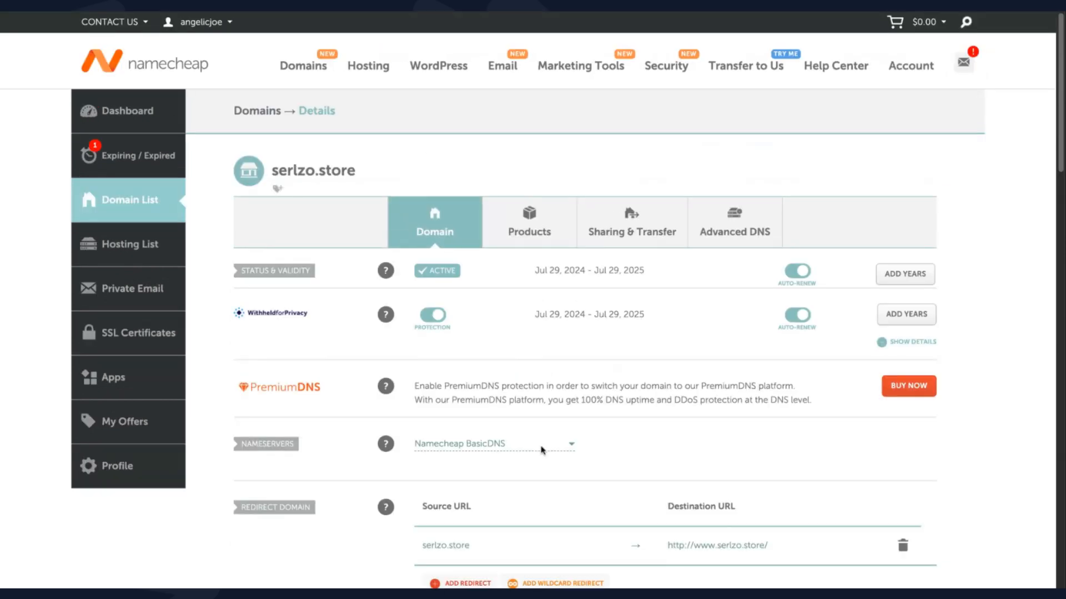
Switch serlzo.store's nameservers to Namecheap Web Hosting DNS and save
scroll(542, 450, "down", 1)
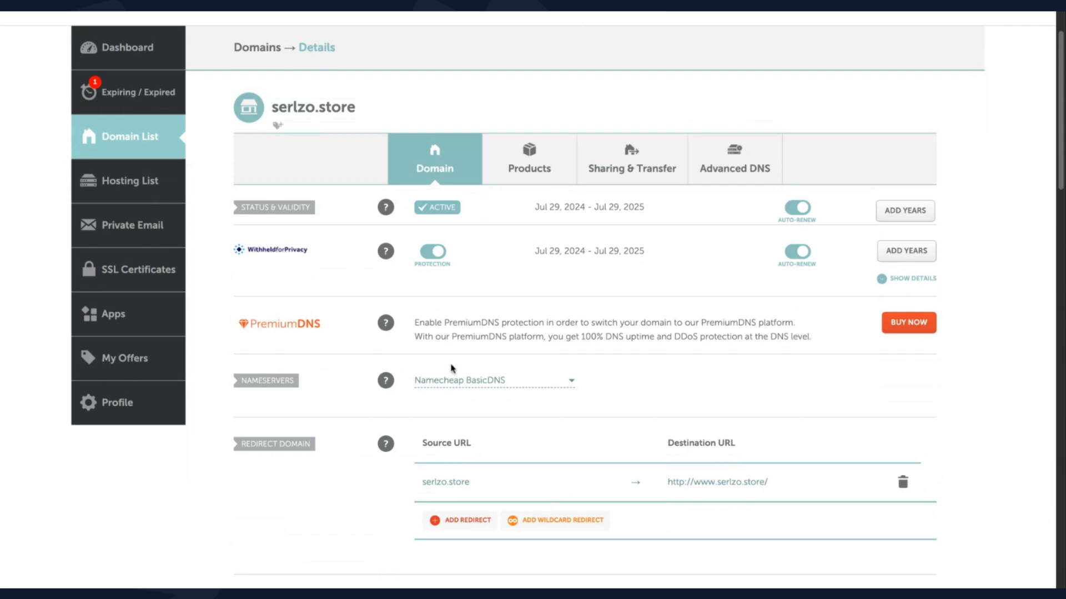
left_click(465, 382)
left_click(477, 424)
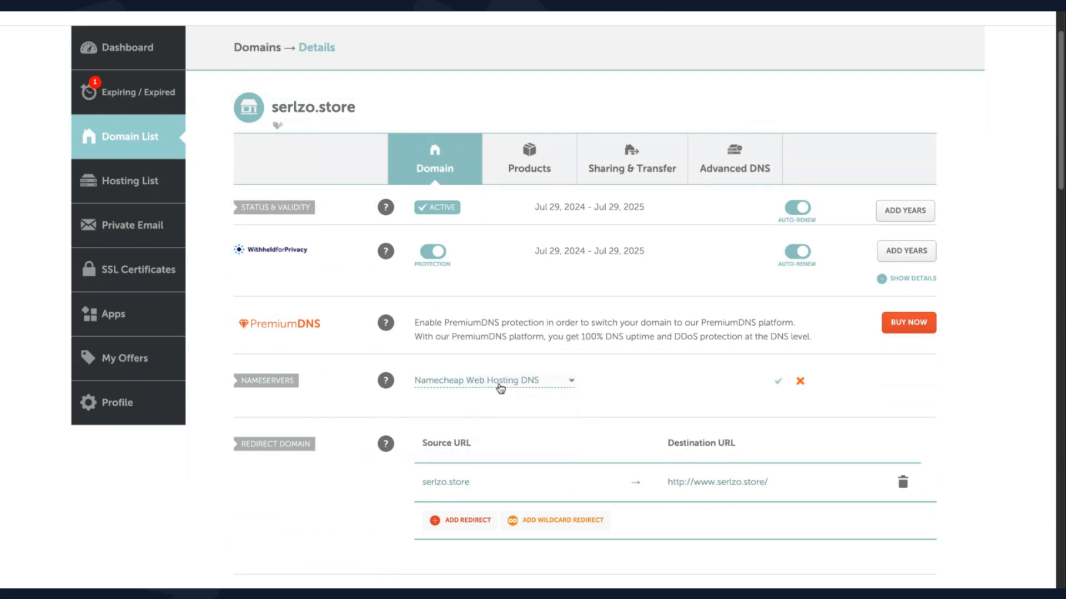
left_click(777, 383)
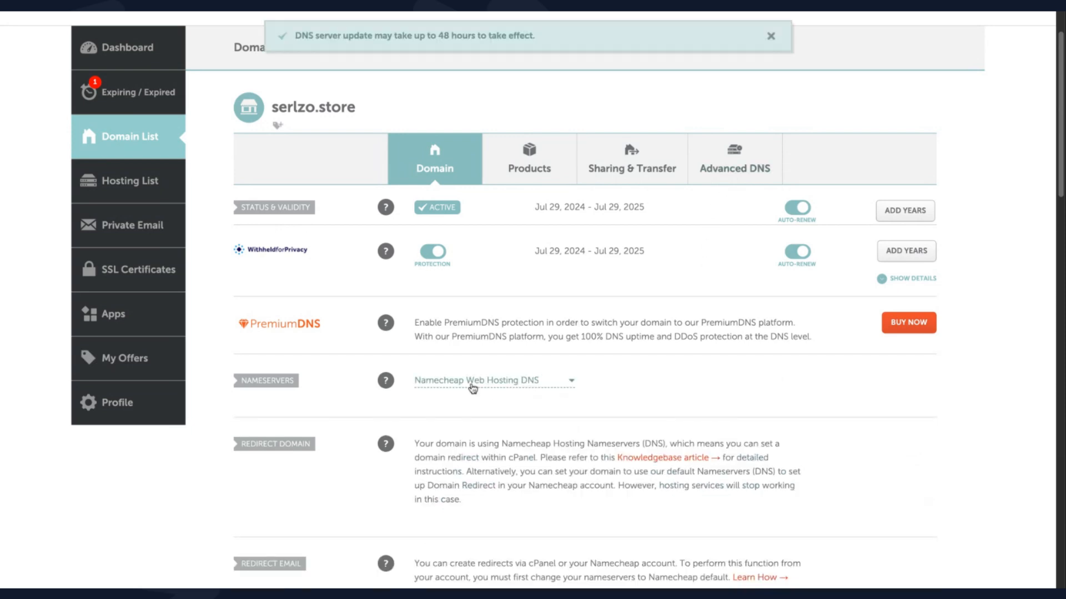
After checking the DNS settings, set the nameservers back to Namecheap BasicDNS and save
left_click(726, 162)
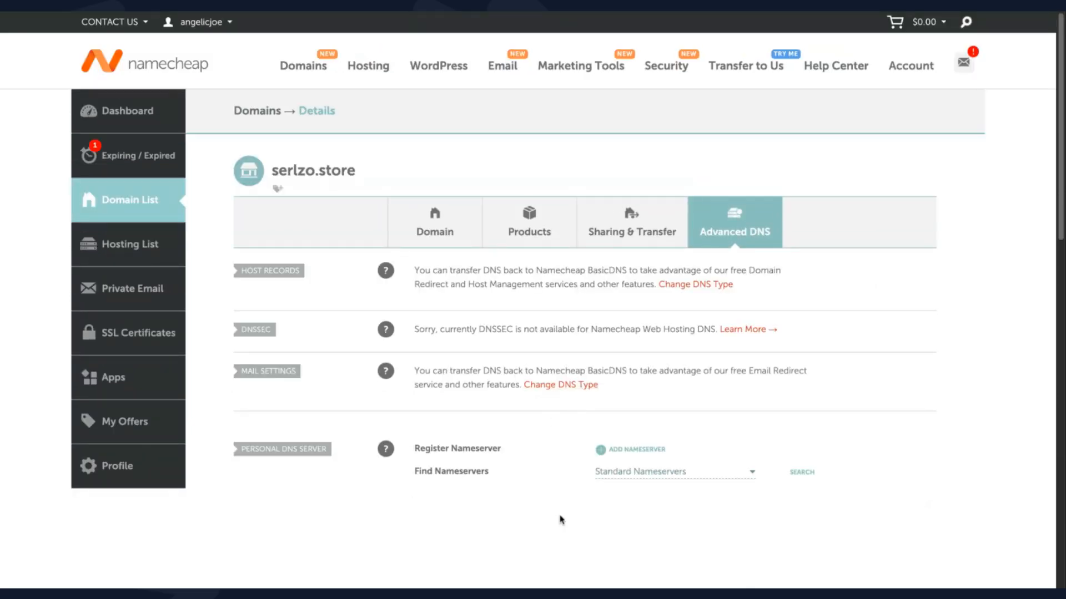
left_click(423, 229)
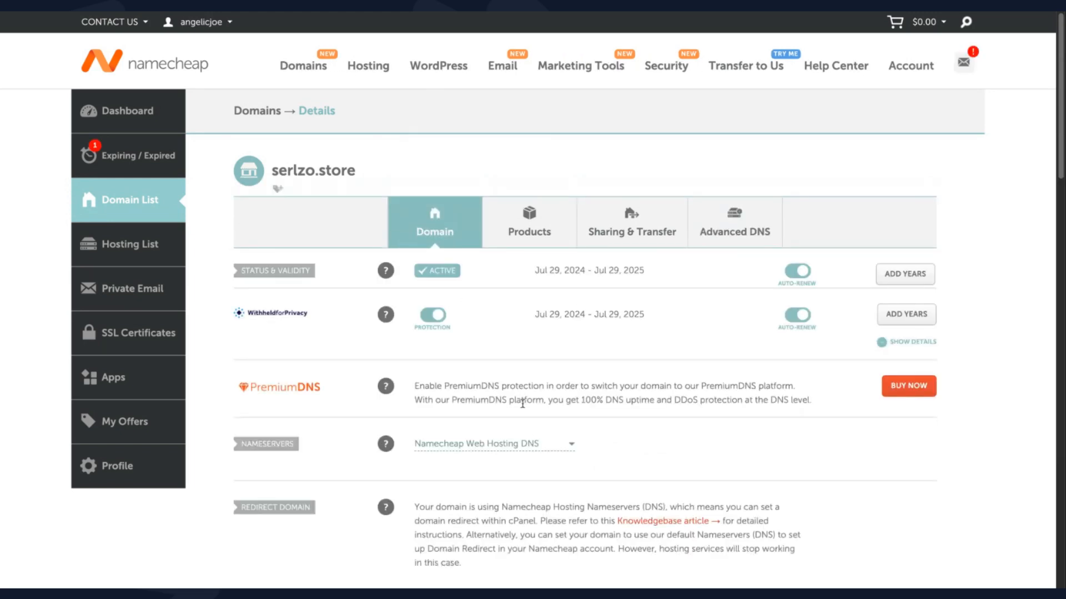
left_click(516, 448)
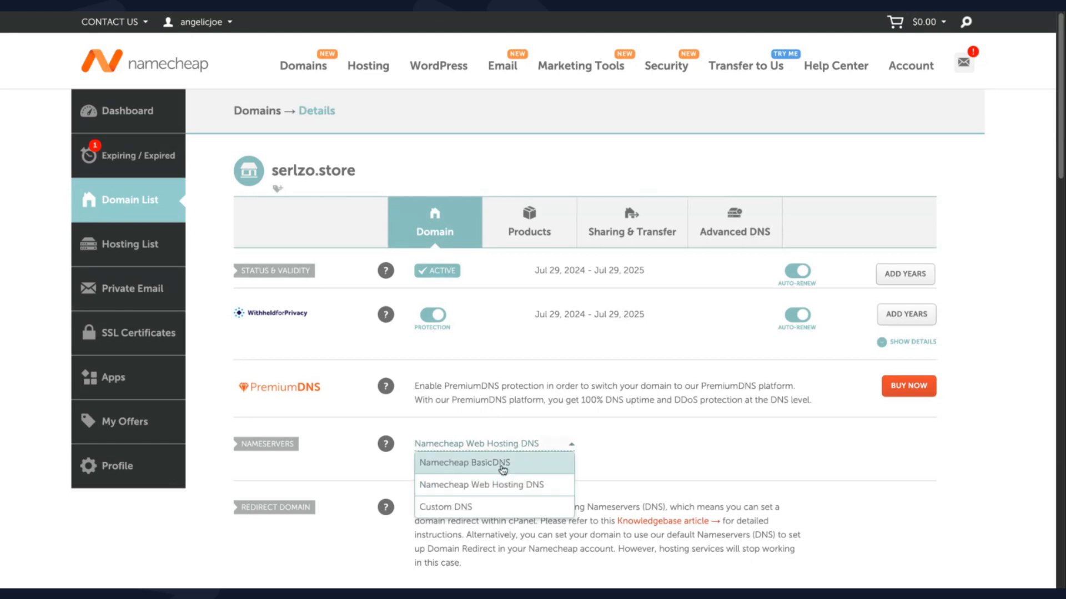
left_click(503, 469)
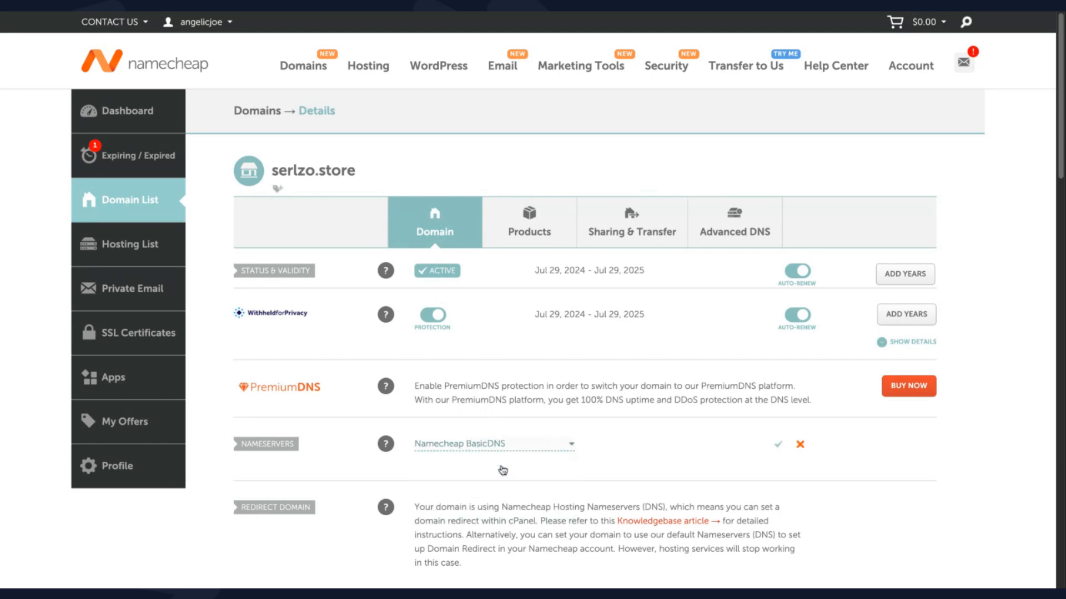
left_click(778, 446)
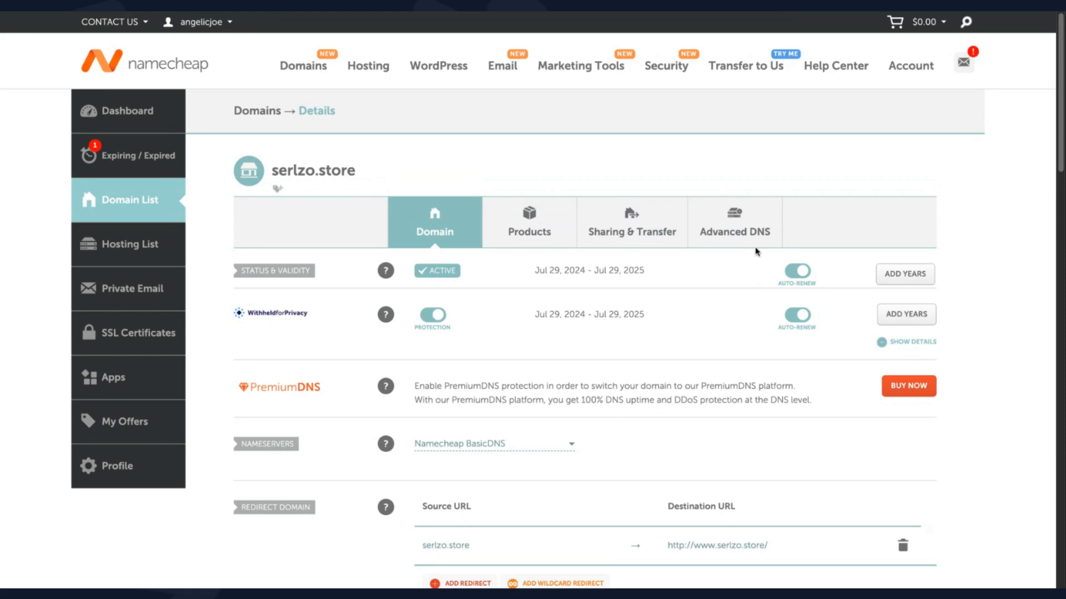
On the Advanced DNS tab, draft an A record for host @ with IP 34343.343.3434, then discard it
left_click(735, 234)
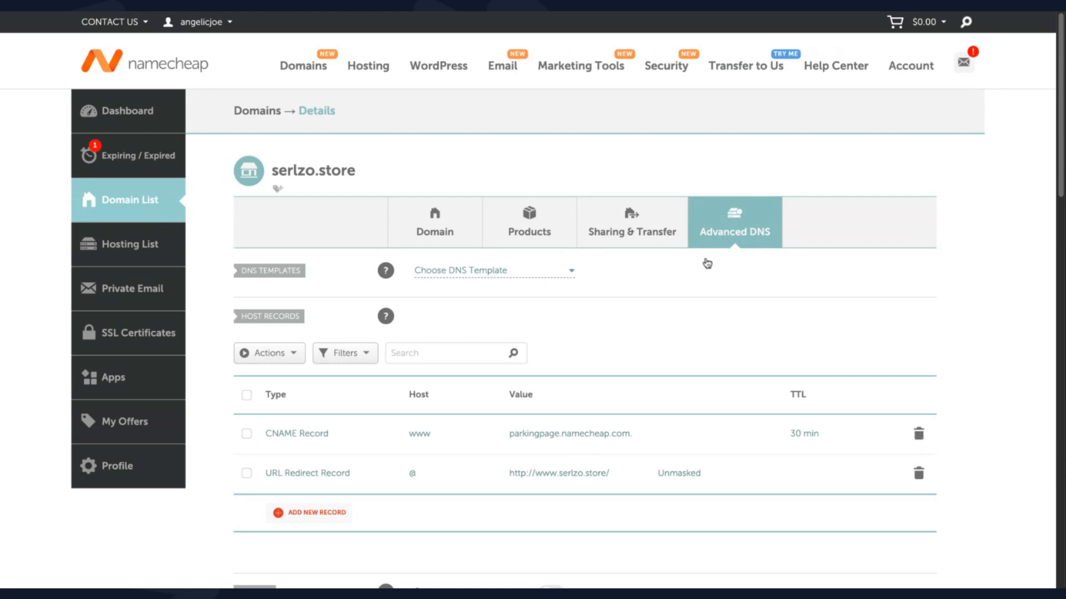
scroll(676, 303, "down", 1)
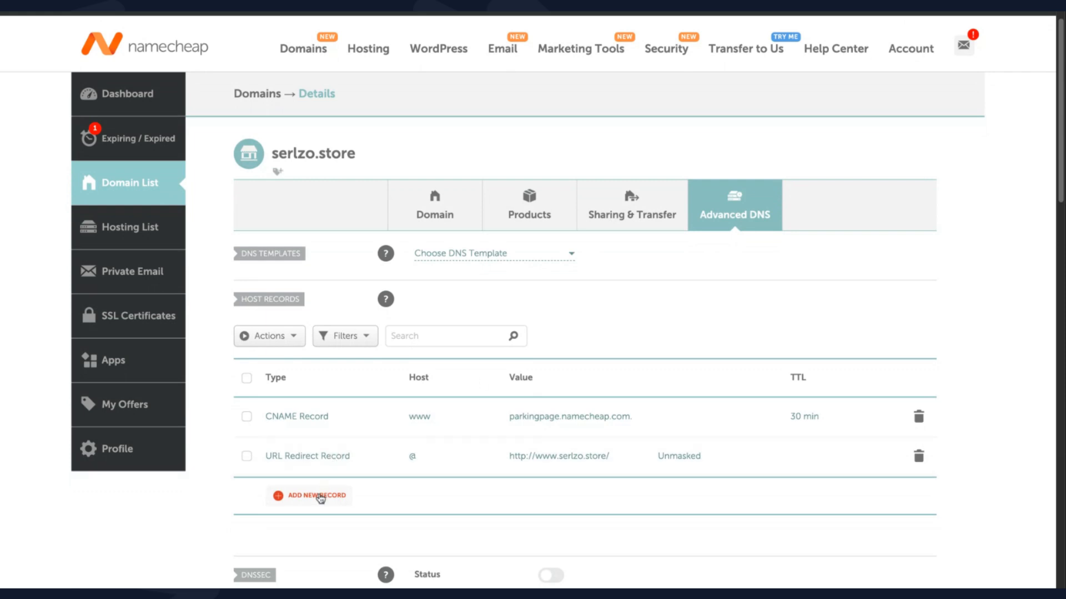
left_click(321, 496)
scroll(320, 500, "down", 5)
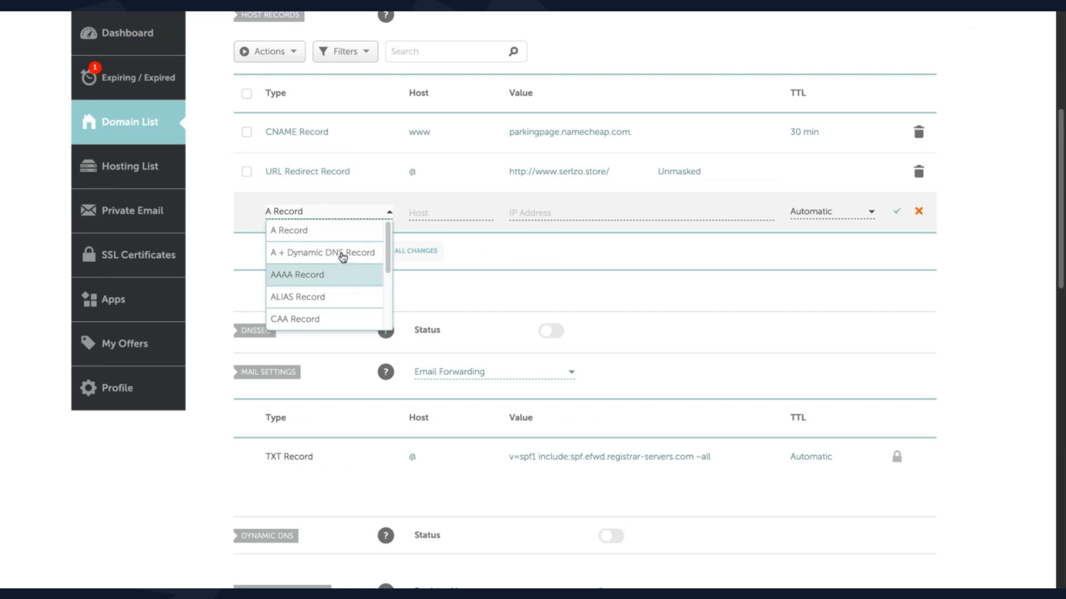
left_click(340, 233)
left_click(426, 211)
type("@")
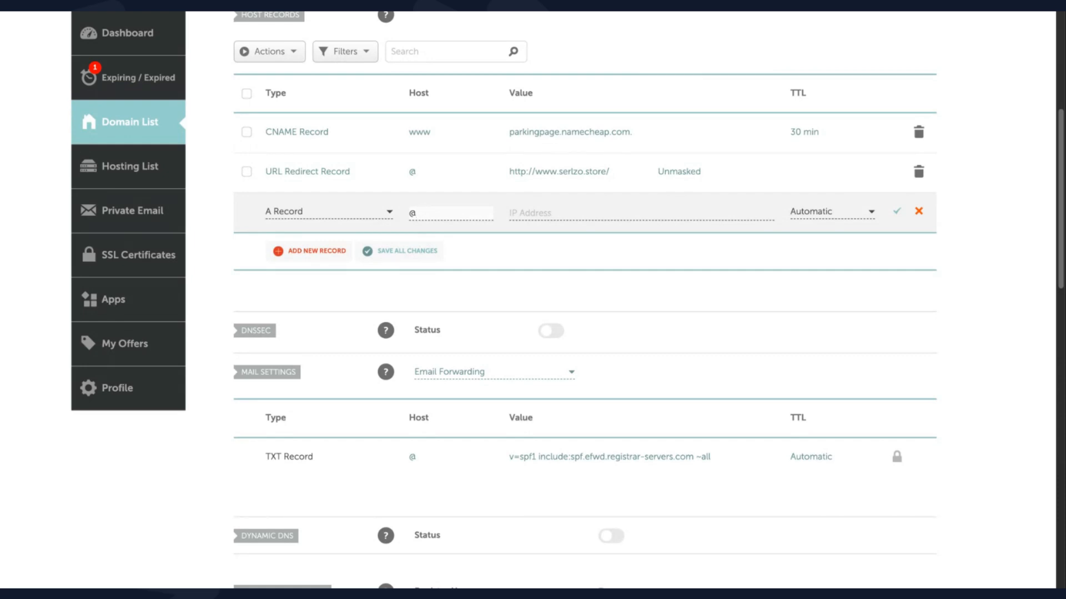
left_click(558, 213)
type("34343.343.3434")
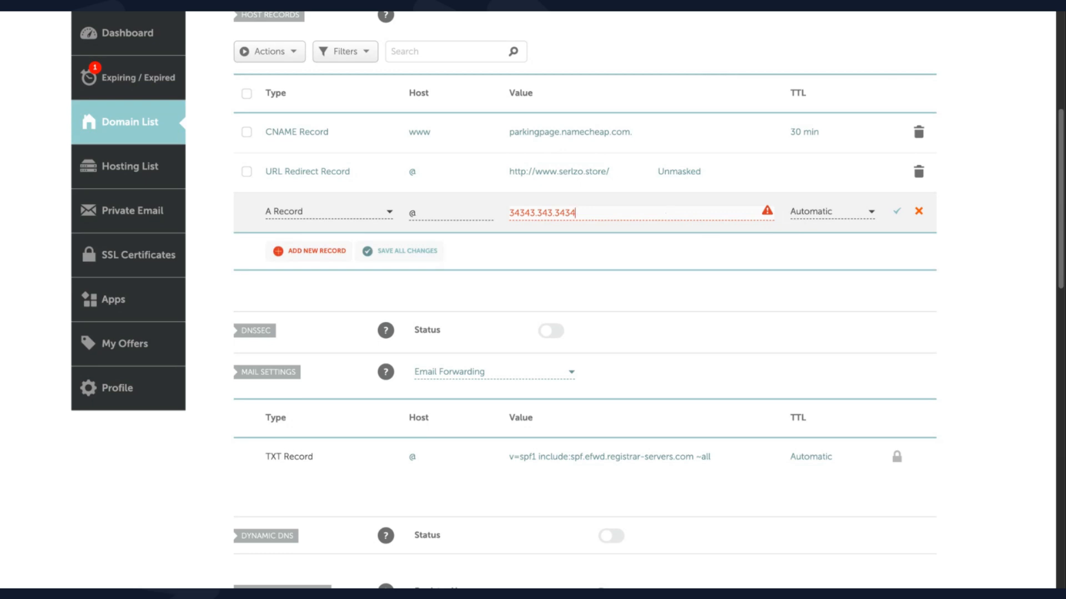
left_click(919, 212)
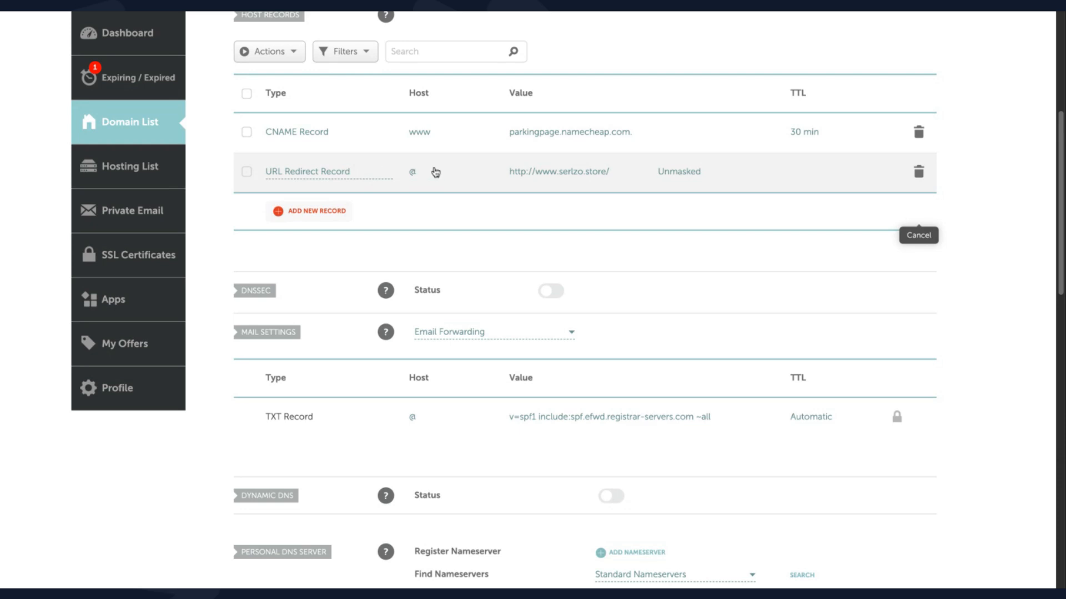
left_click(563, 173)
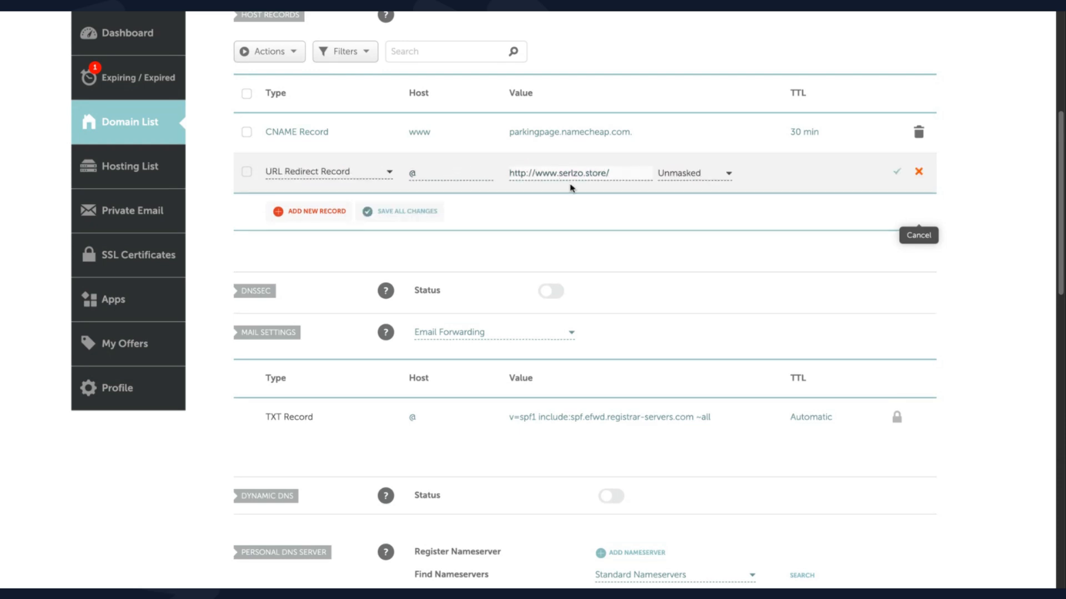
left_click(559, 173)
left_click_drag(586, 173, 608, 176)
type("com")
left_click(896, 174)
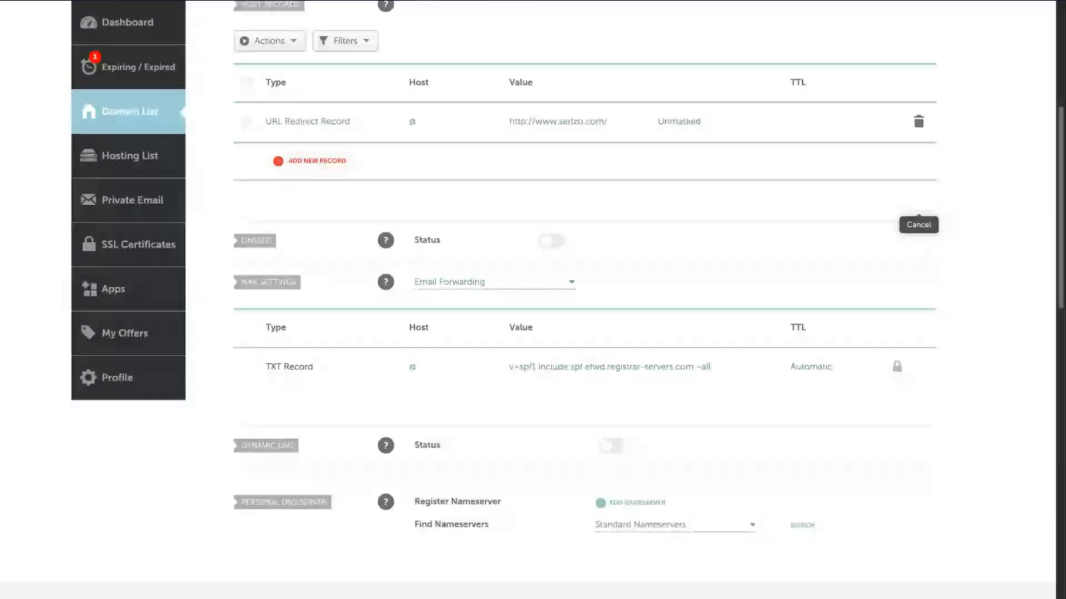
scroll(459, 257, "up", 1)
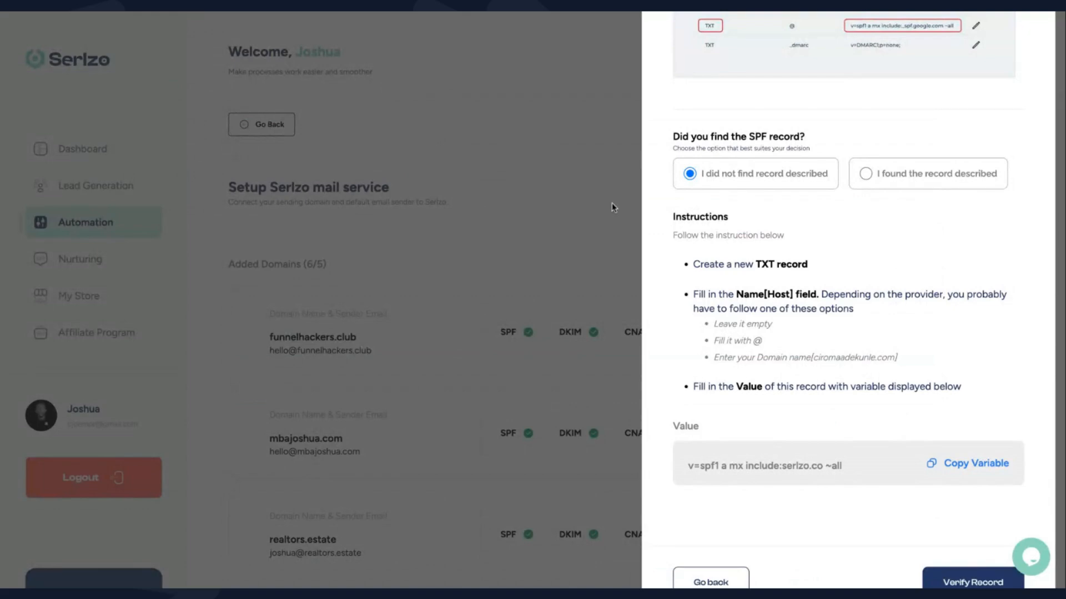
scroll(803, 232, "up", 3)
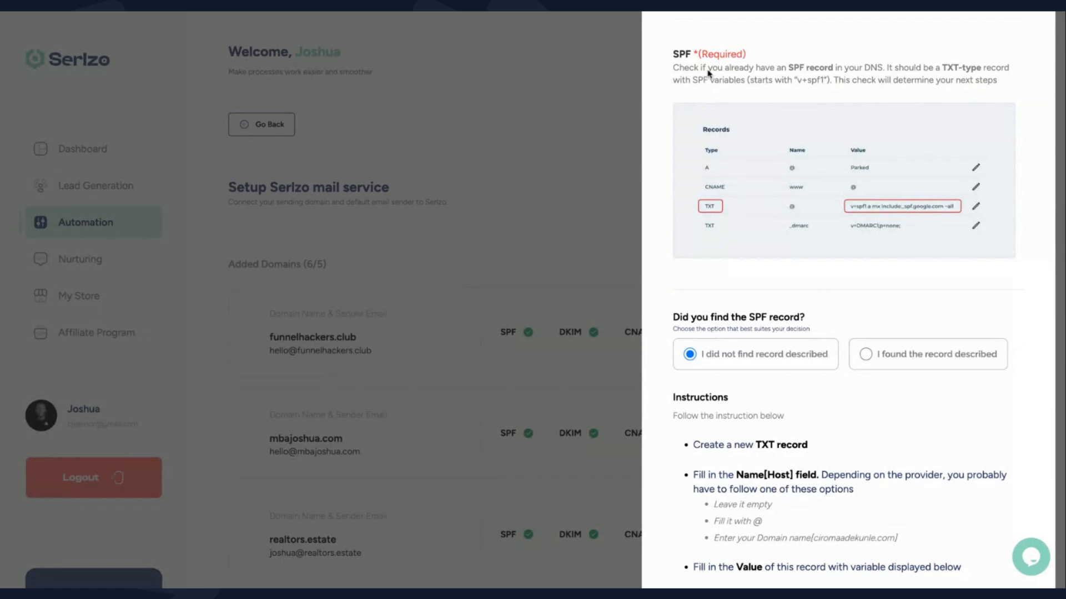
left_click_drag(686, 70, 838, 79)
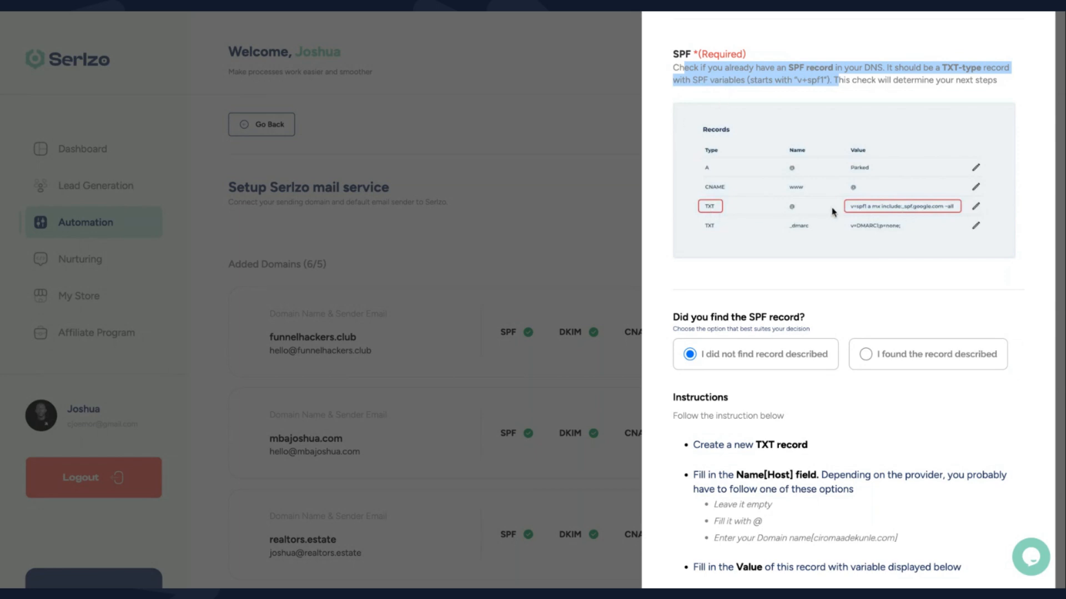
scroll(753, 373, "down", 1)
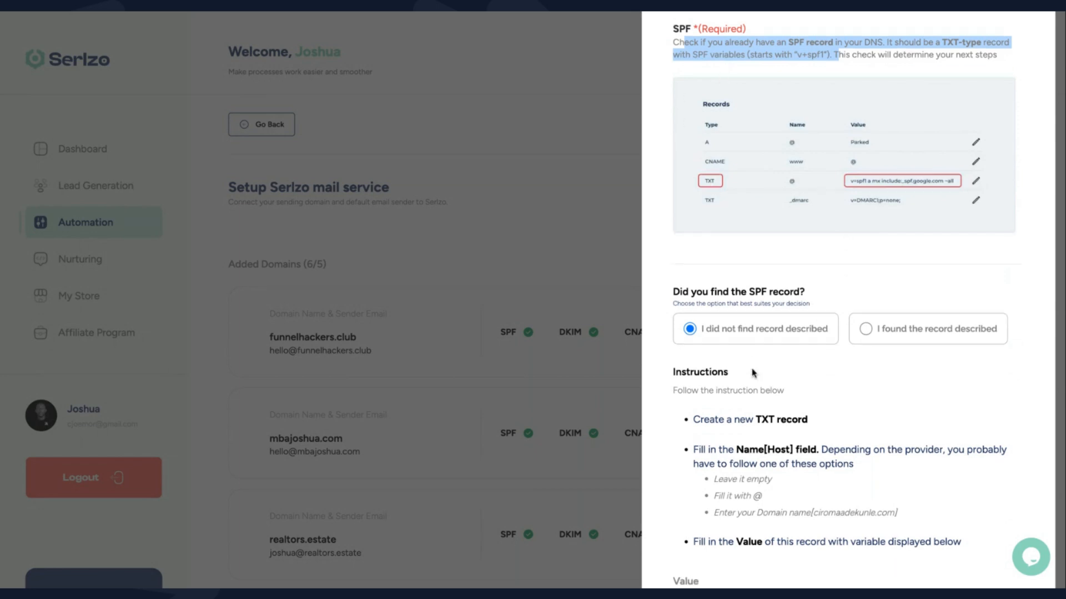
left_click(780, 331)
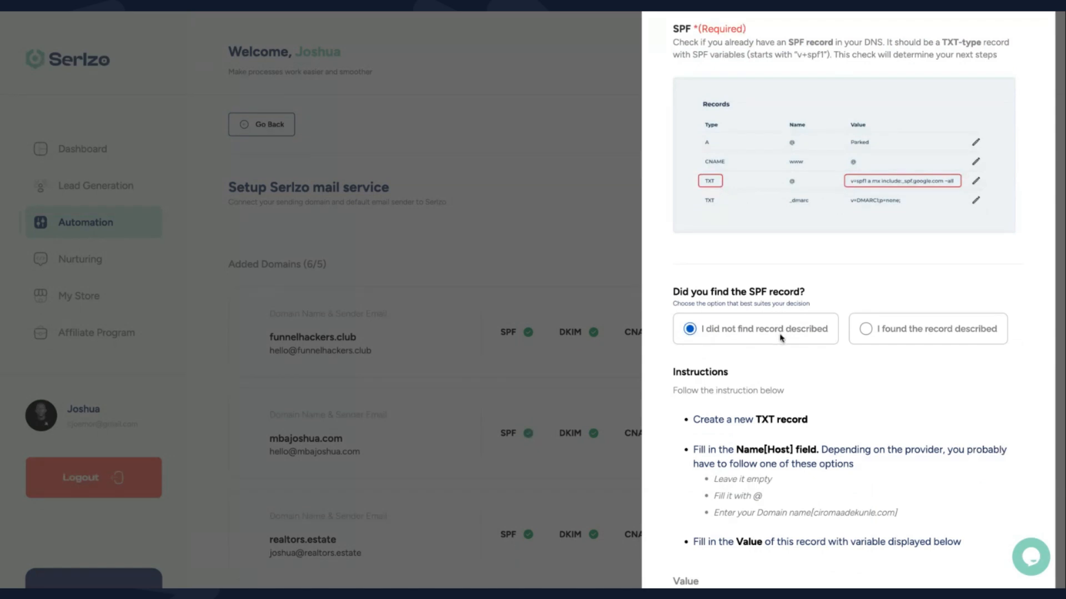
scroll(780, 335, "down", 2)
scroll(755, 369, "down", 1)
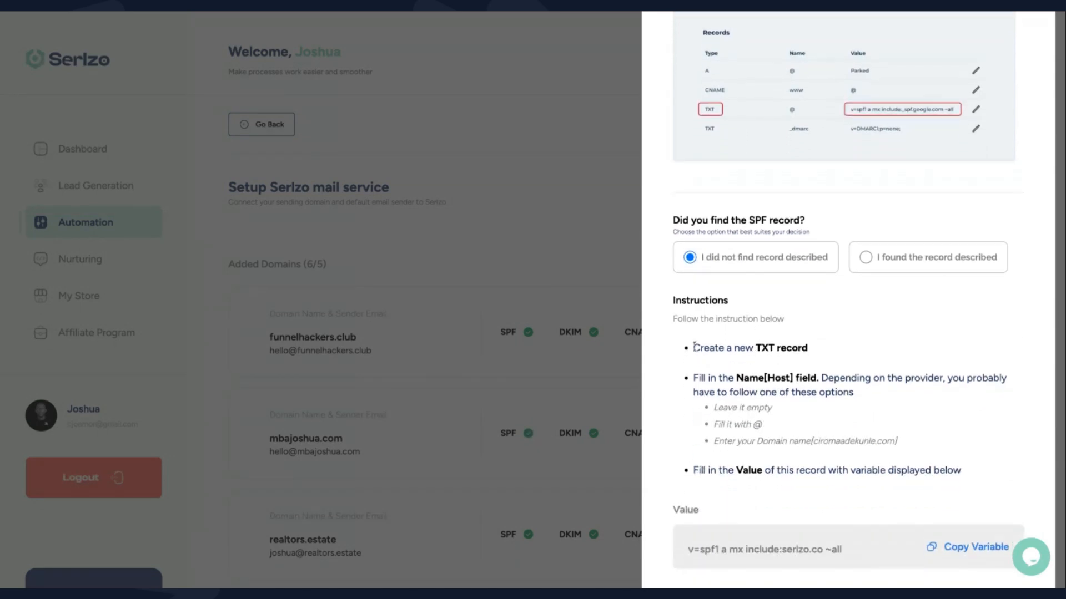
left_click_drag(694, 350, 813, 350)
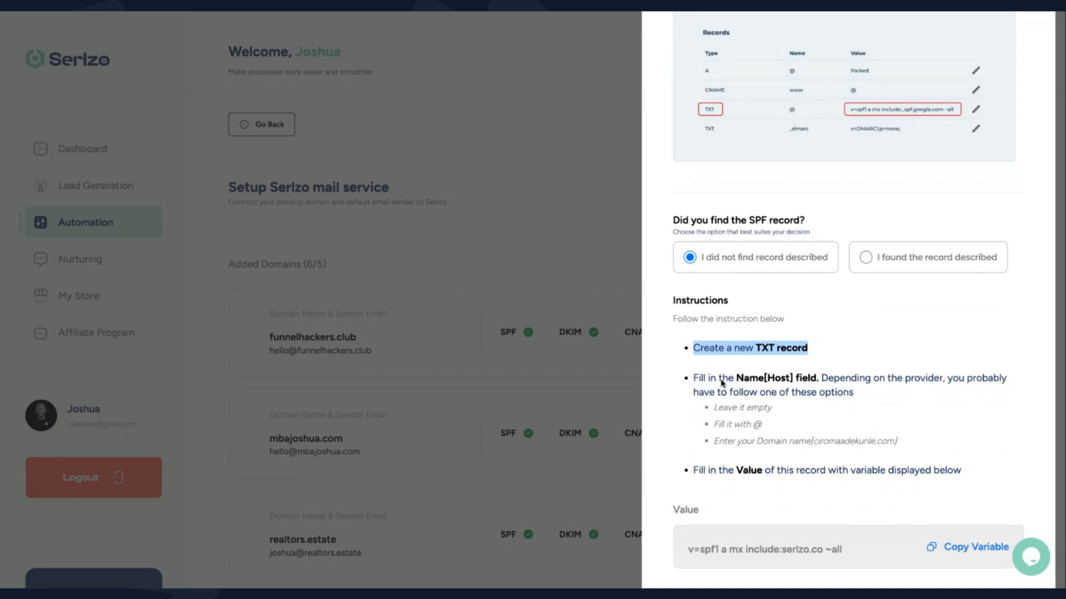
left_click_drag(694, 378, 822, 383)
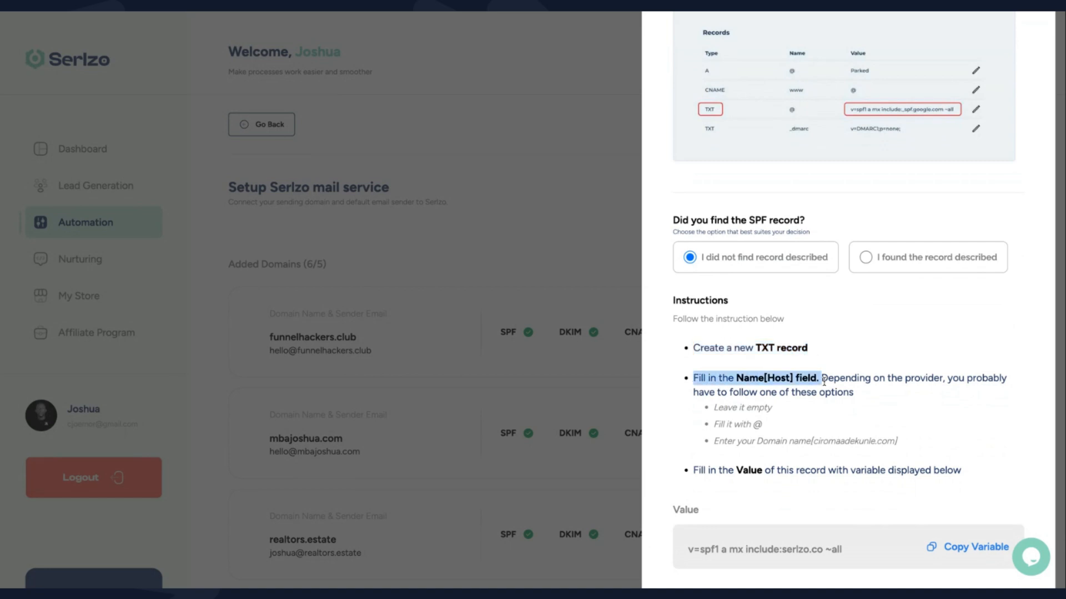
left_click(841, 411)
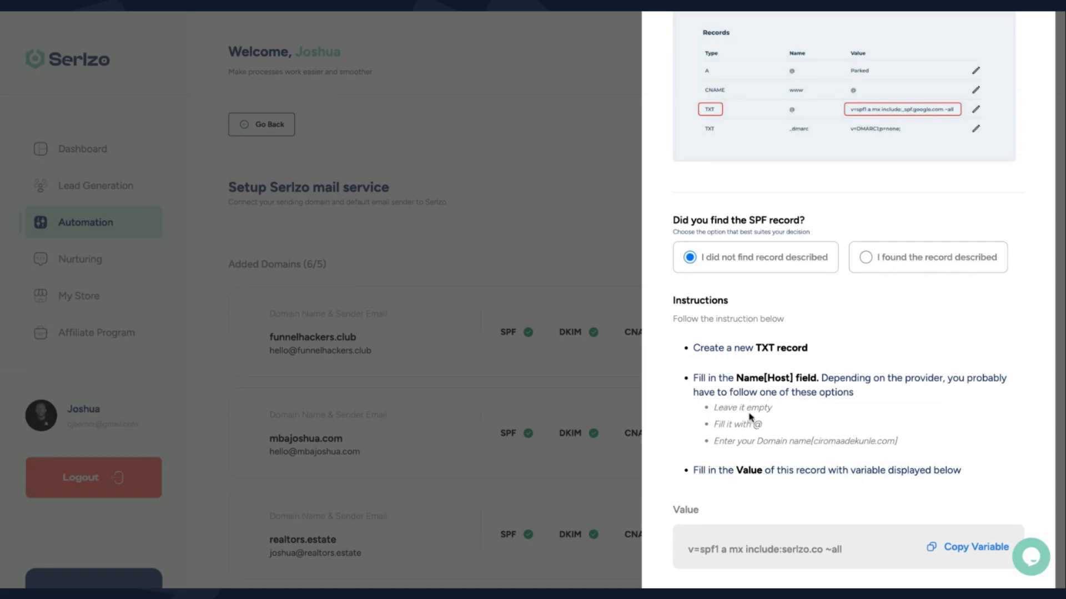
left_click_drag(711, 413, 780, 414)
left_click(753, 423)
left_click_drag(753, 423, 765, 427)
left_click(717, 441)
left_click_drag(814, 442, 894, 442)
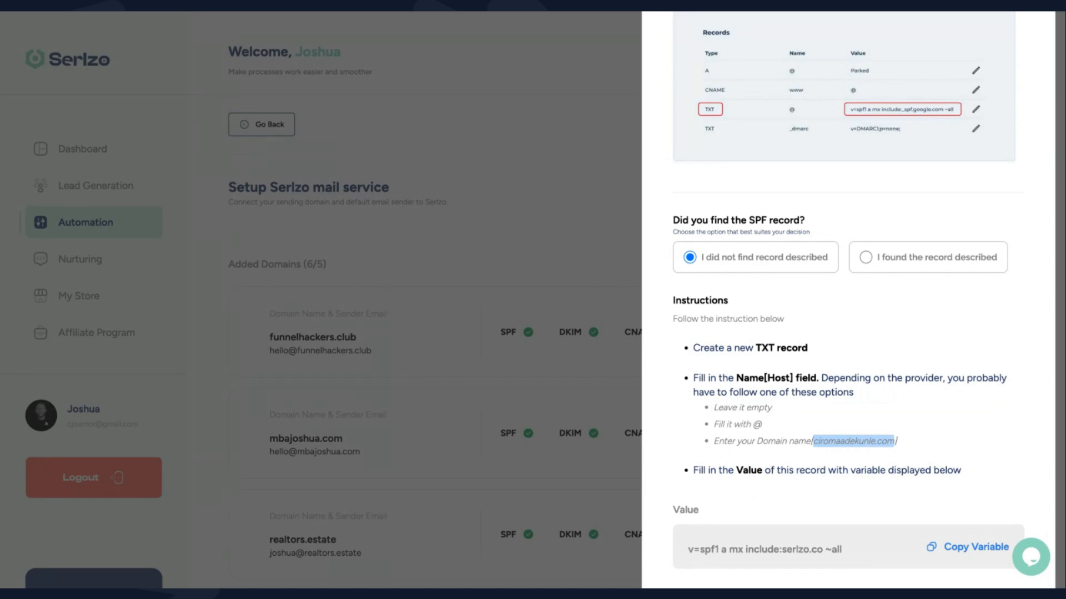
key("ctrl+Tab")
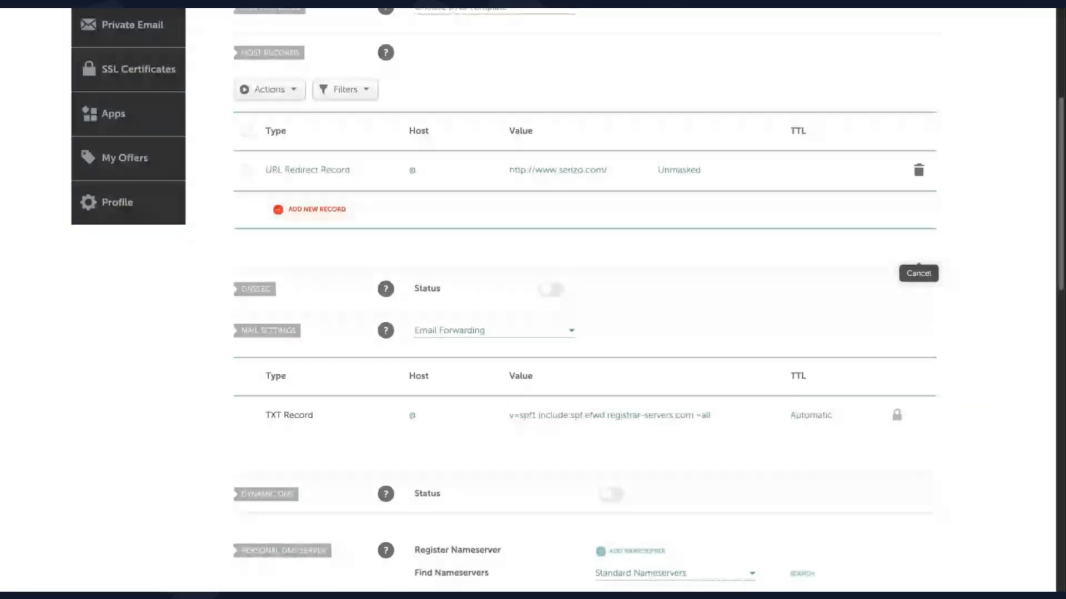
Start a new TXT Record in Namecheap with @ as the host
left_click(328, 215)
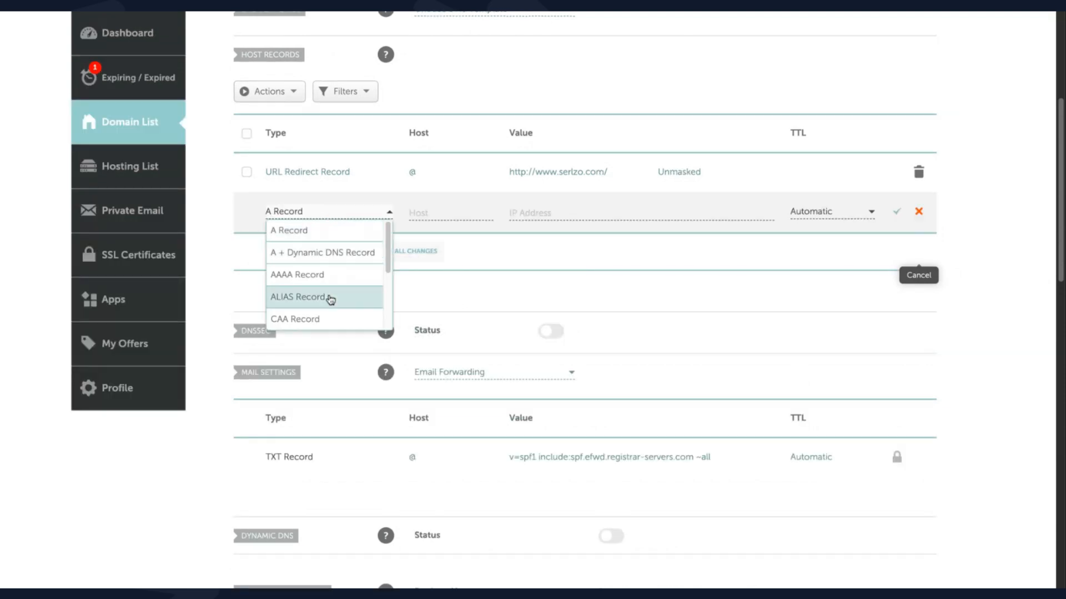
scroll(331, 300, "down", 5)
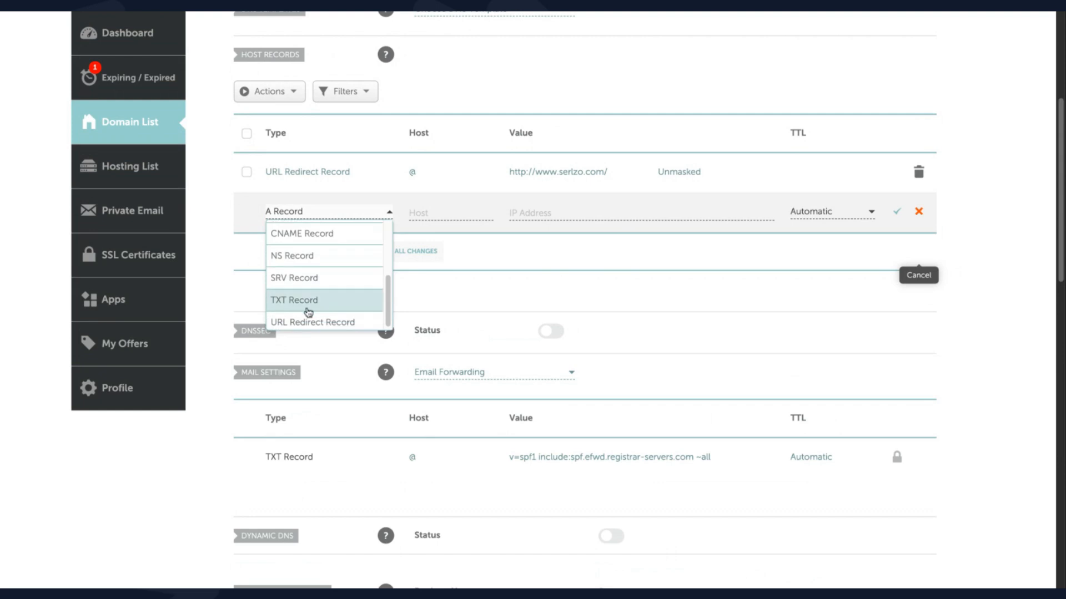
left_click(300, 304)
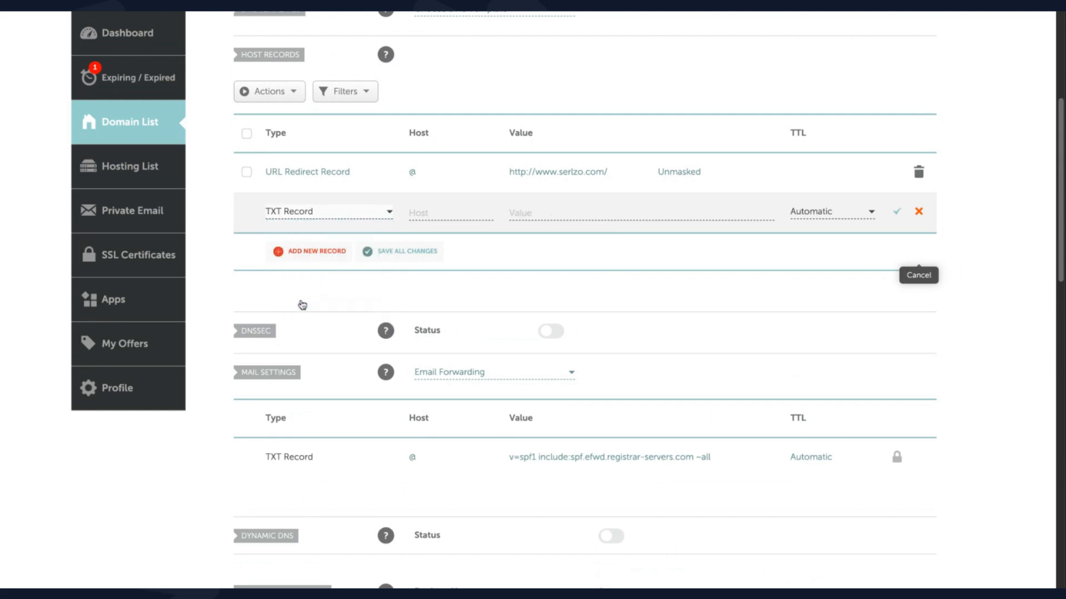
left_click(432, 213)
type("@")
left_click(544, 213)
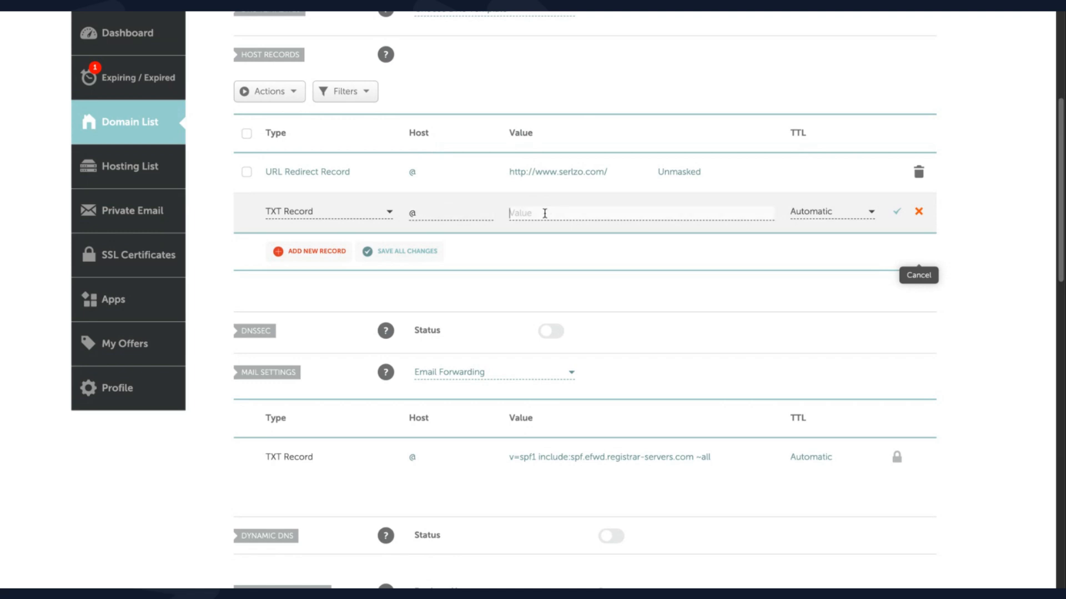
Copy Serlzo's SPF value v=spf1 a mx include:serlzo.co ~all into the TXT record and save it
left_click(306, 10)
left_click(306, 4)
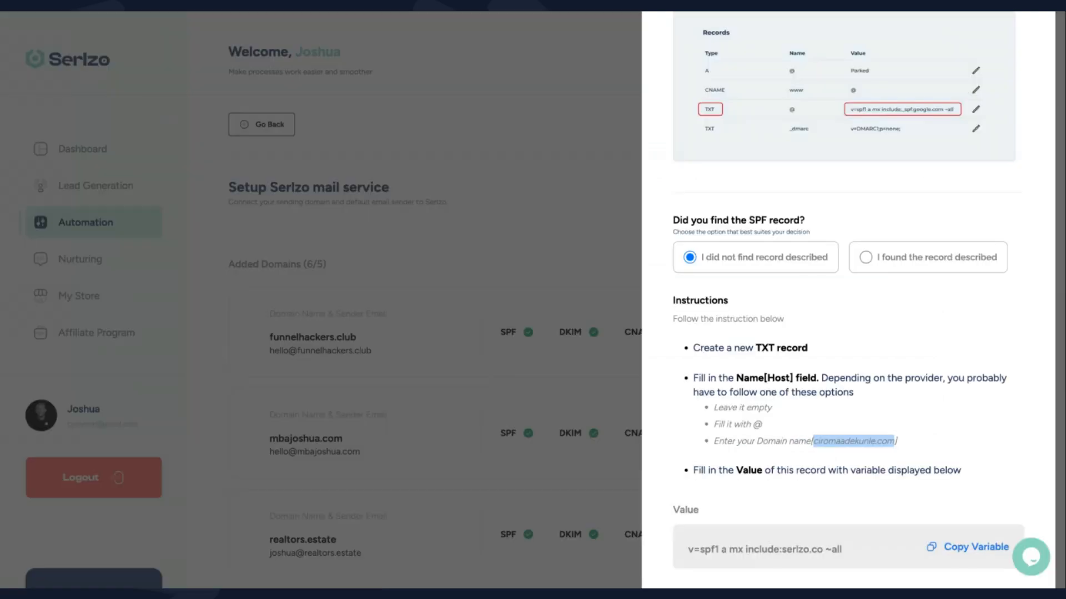
scroll(818, 476, "down", 2)
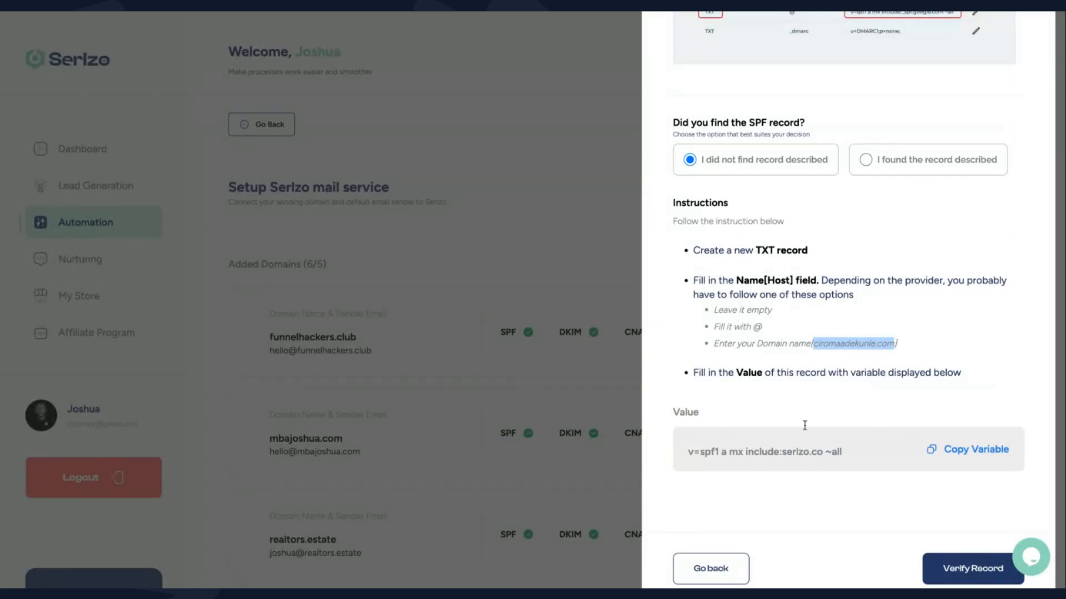
left_click(960, 453)
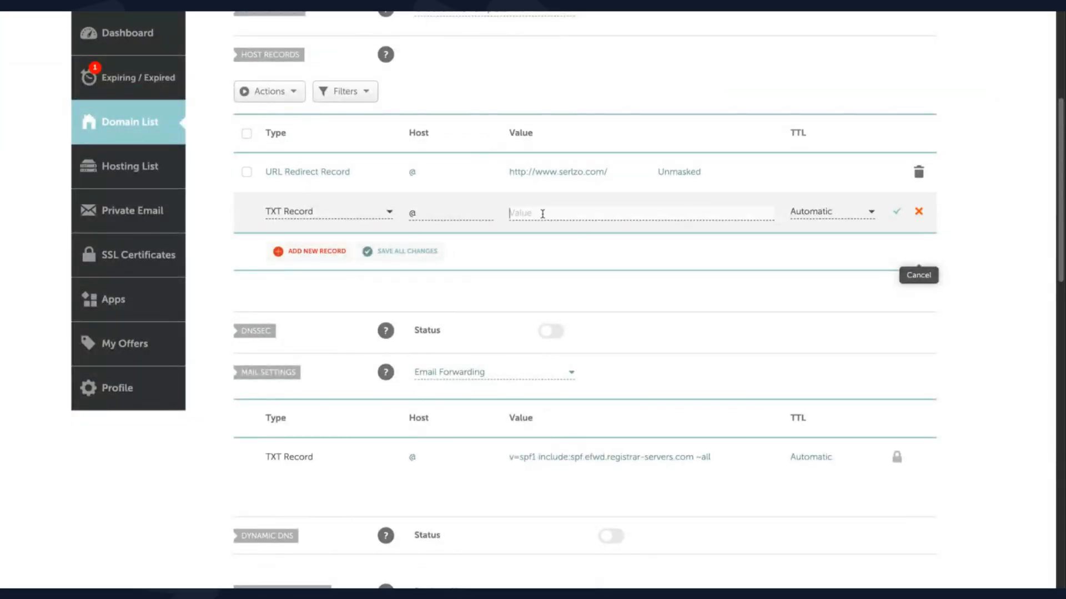
left_click(542, 213)
key("ctrl+v")
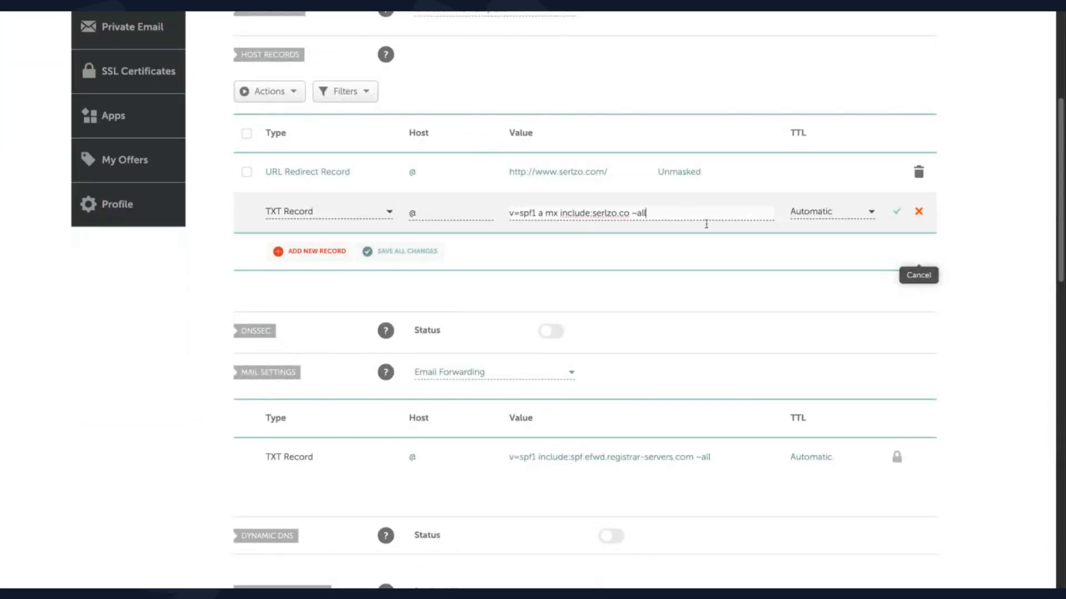
left_click(901, 212)
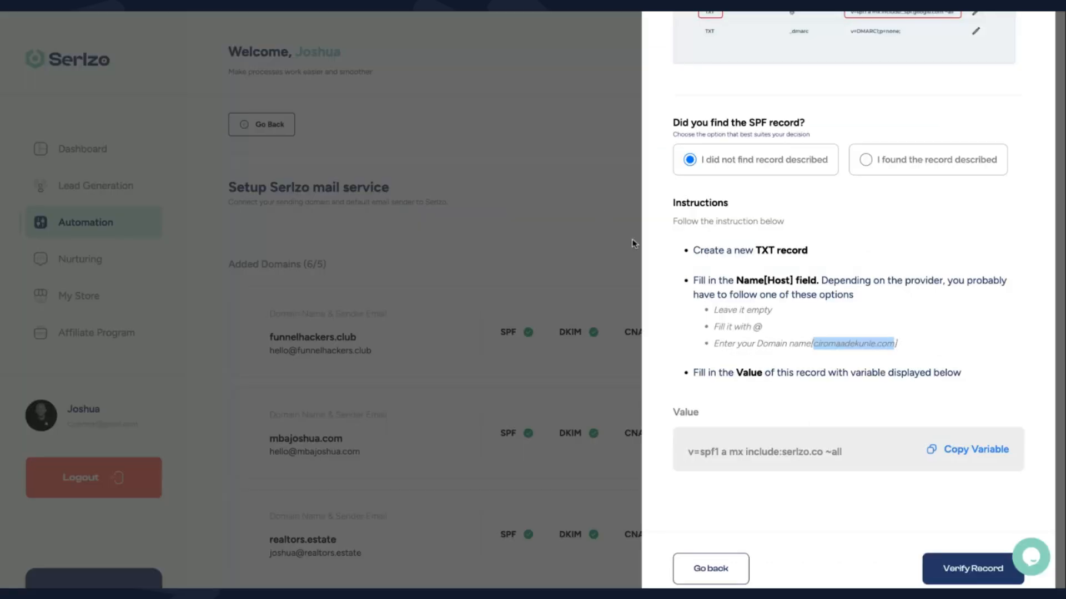
Verify the SPF record in Serlzo with 'I did not find record described' selected
scroll(775, 429, "down", 1)
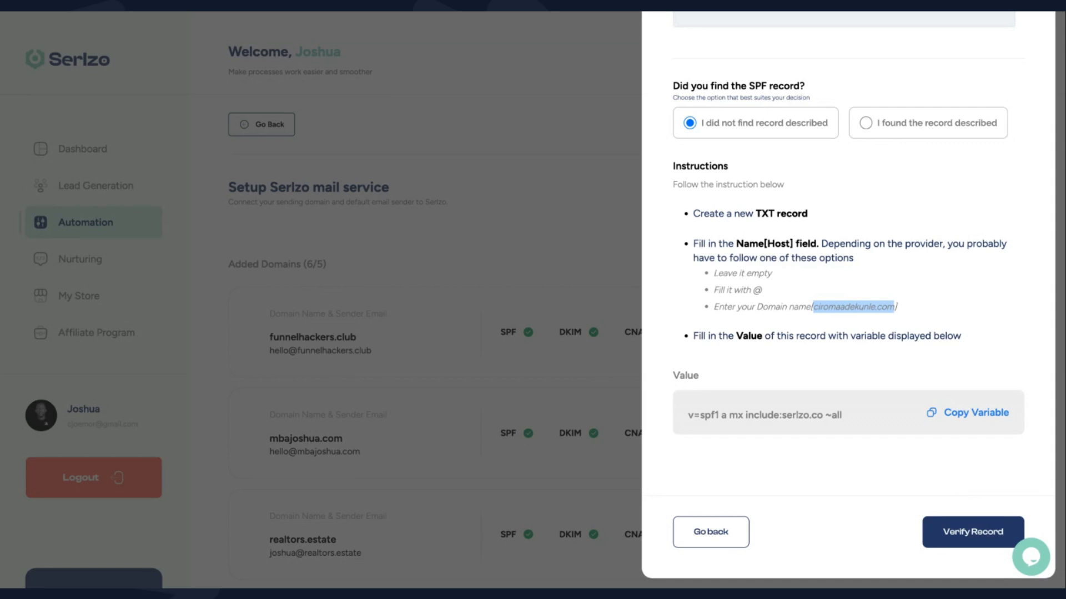
left_click(973, 532)
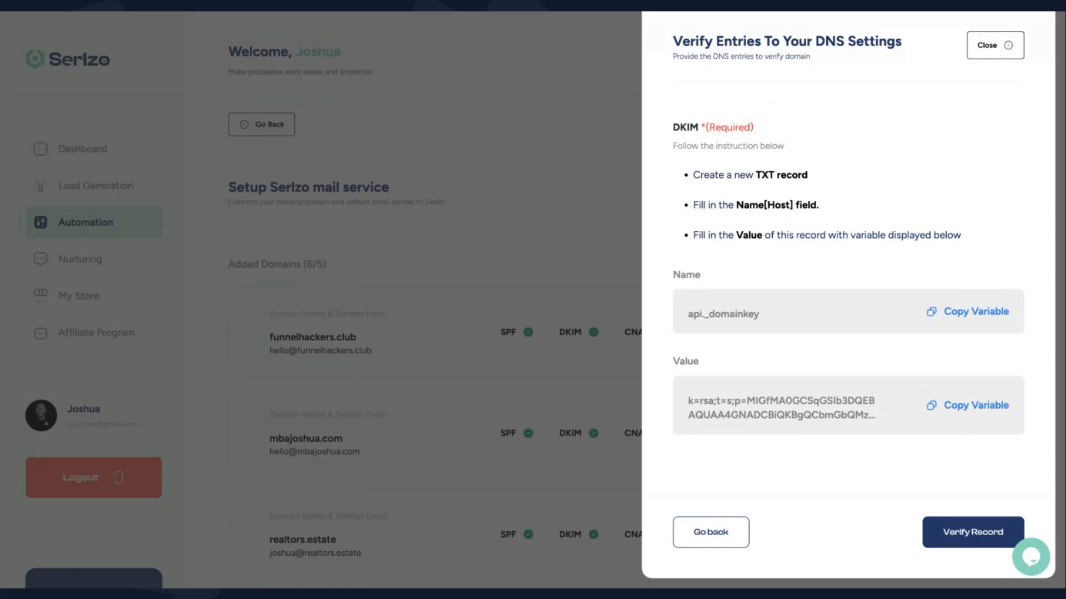
Go back to the SPF step and read the example of an existing SPF record
left_click(720, 534)
scroll(722, 466, "down", 2)
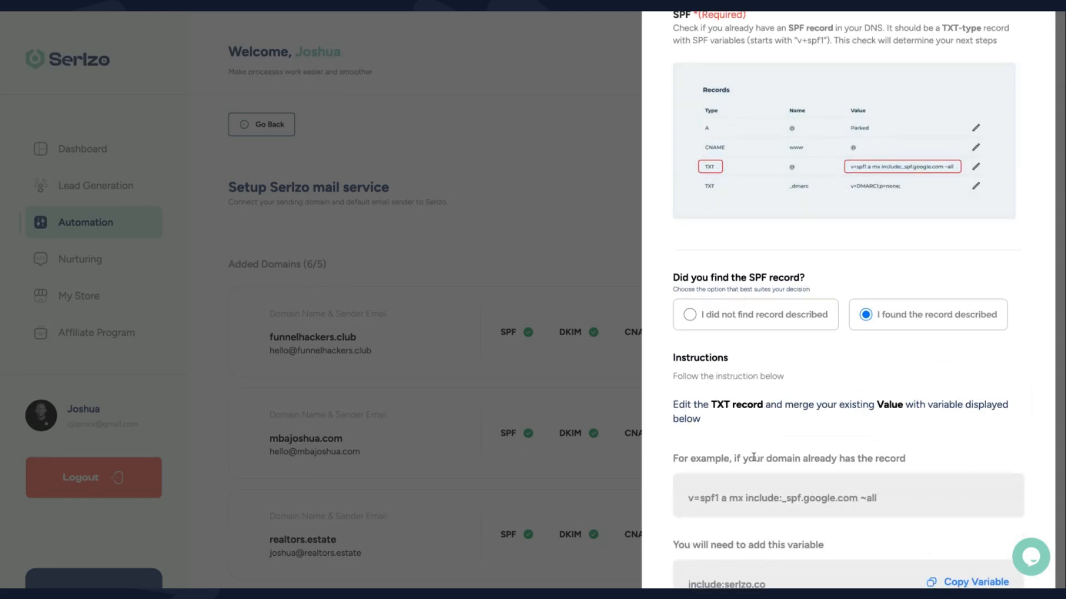
scroll(980, 281, "down", 1)
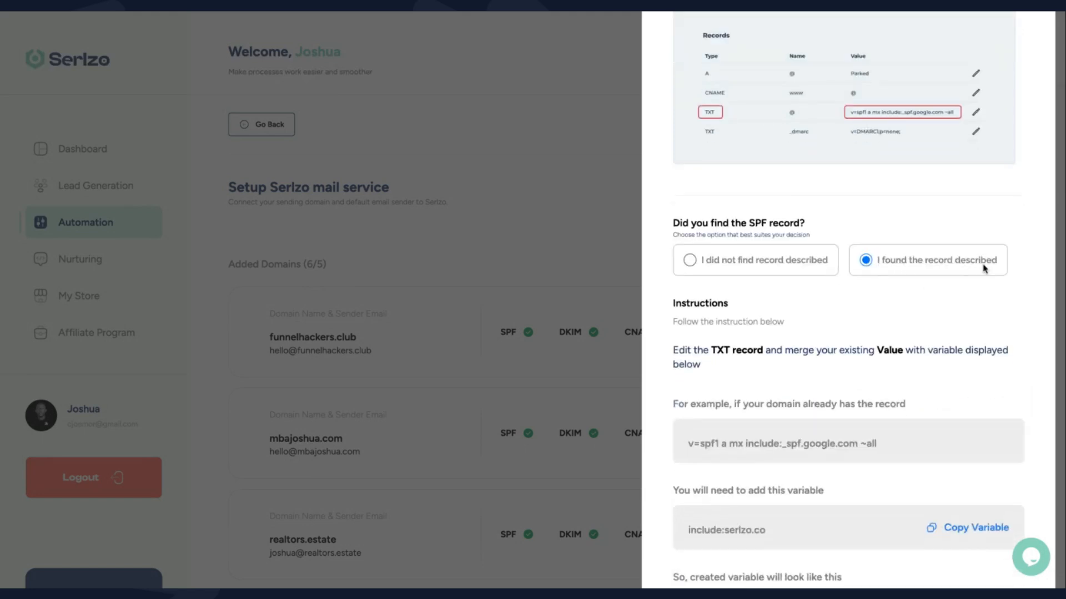
scroll(830, 412, "down", 1)
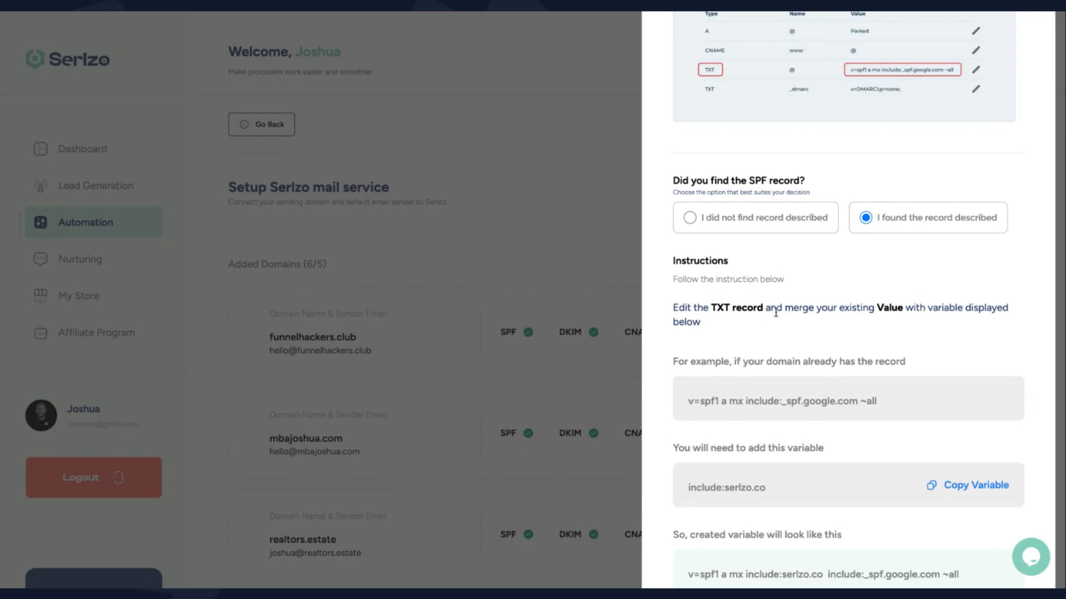
scroll(847, 358, "down", 1)
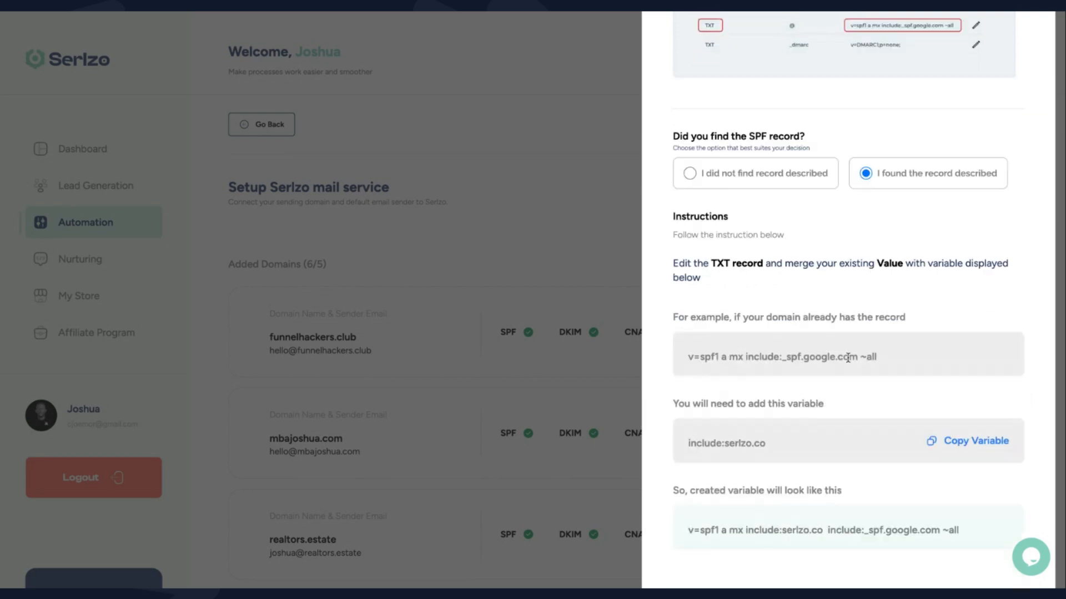
left_click_drag(886, 357, 689, 358)
left_click(717, 353)
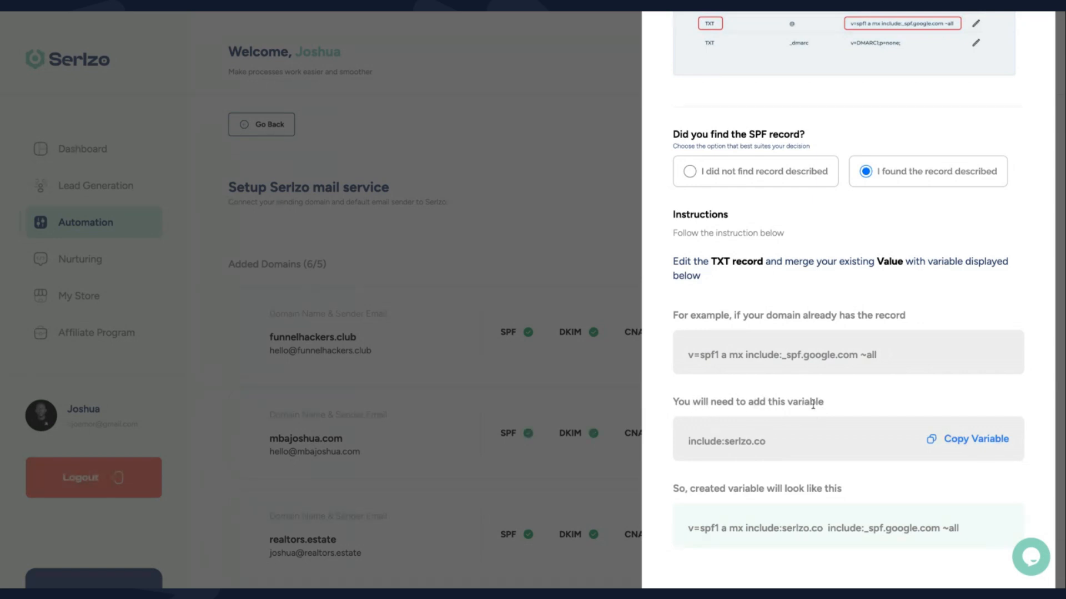
Review how include:serlzo.co merges into the existing record, then resubmit it for verification
left_click_drag(686, 443, 766, 443)
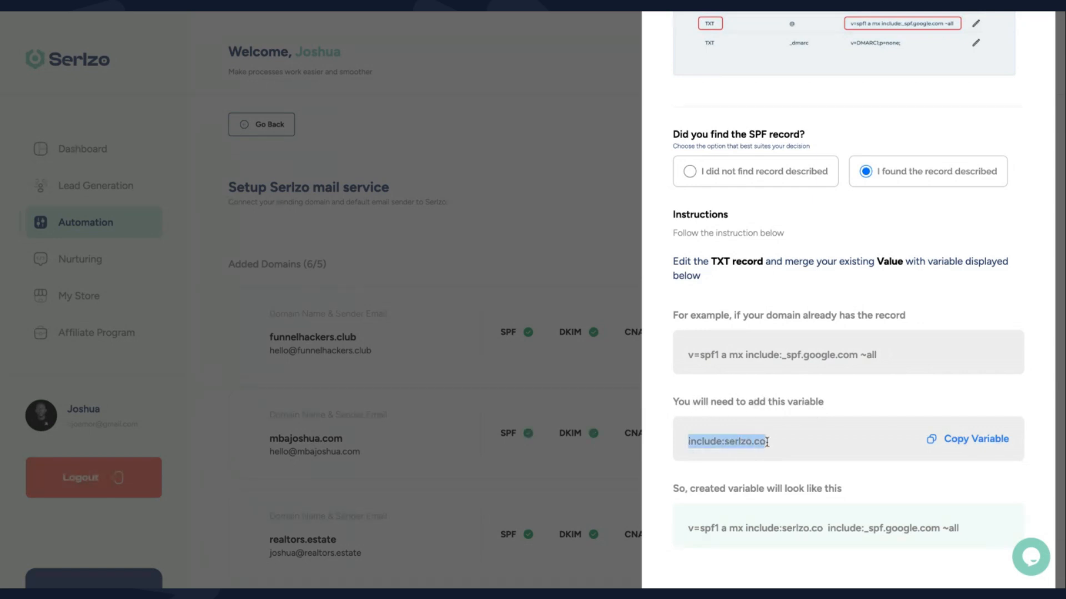
scroll(768, 446, "down", 1)
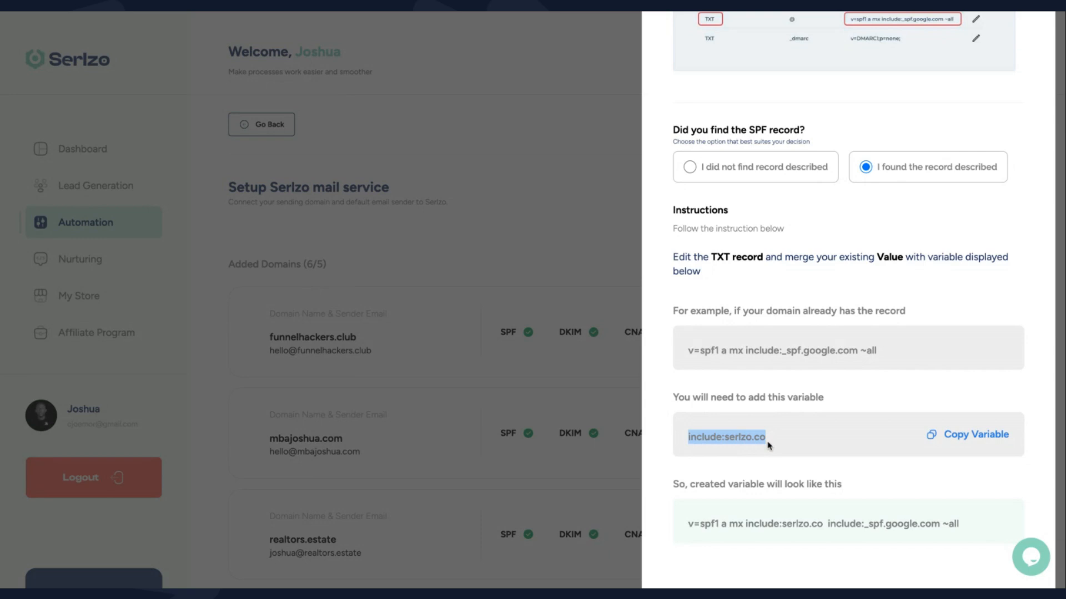
scroll(769, 446, "down", 1)
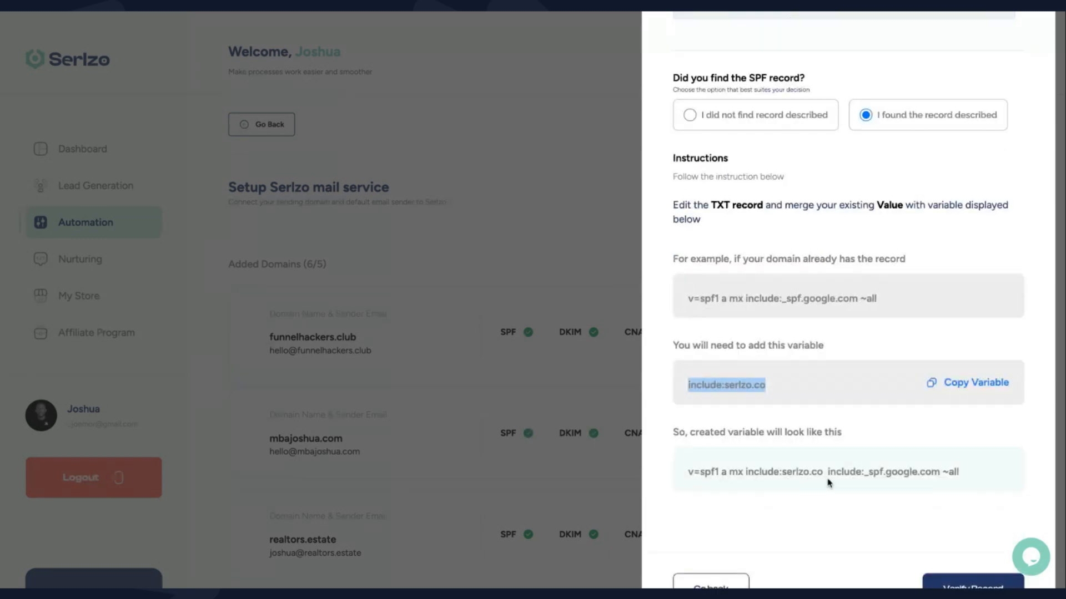
left_click_drag(745, 473, 820, 473)
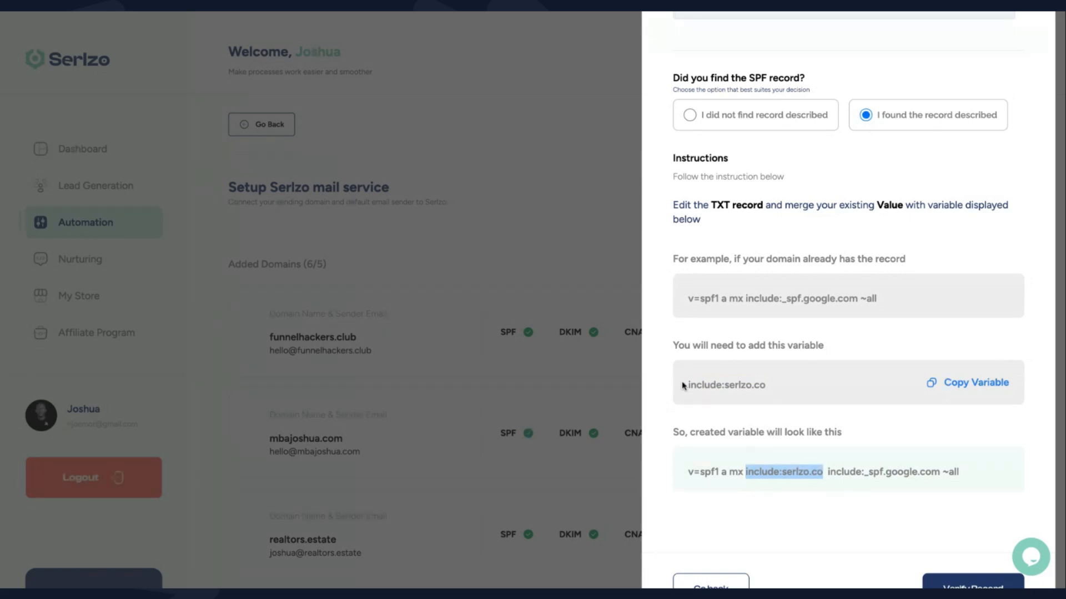
left_click_drag(687, 385, 768, 392)
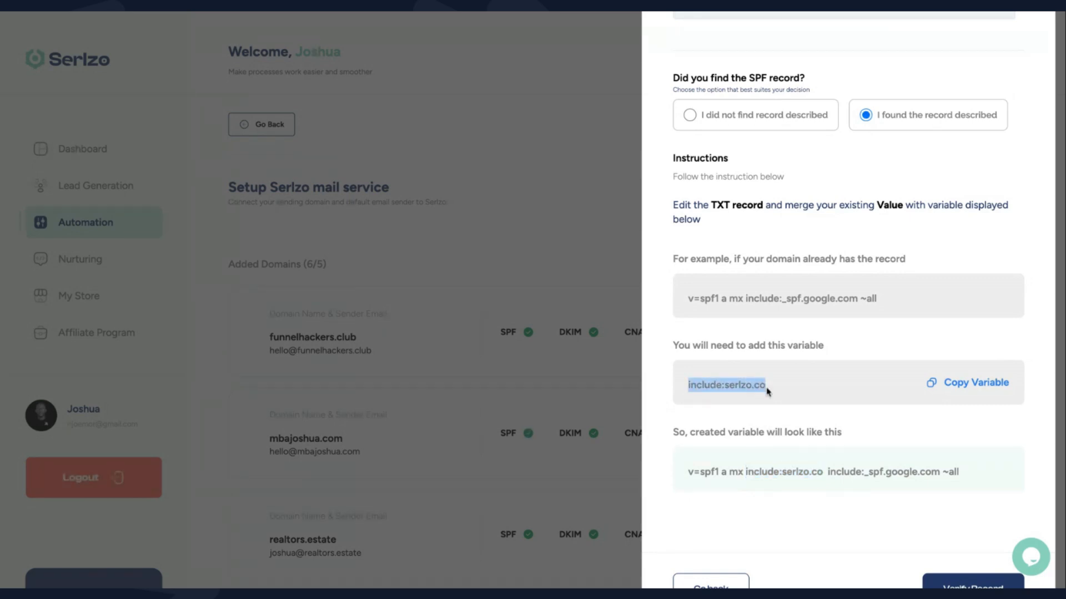
left_click(745, 472)
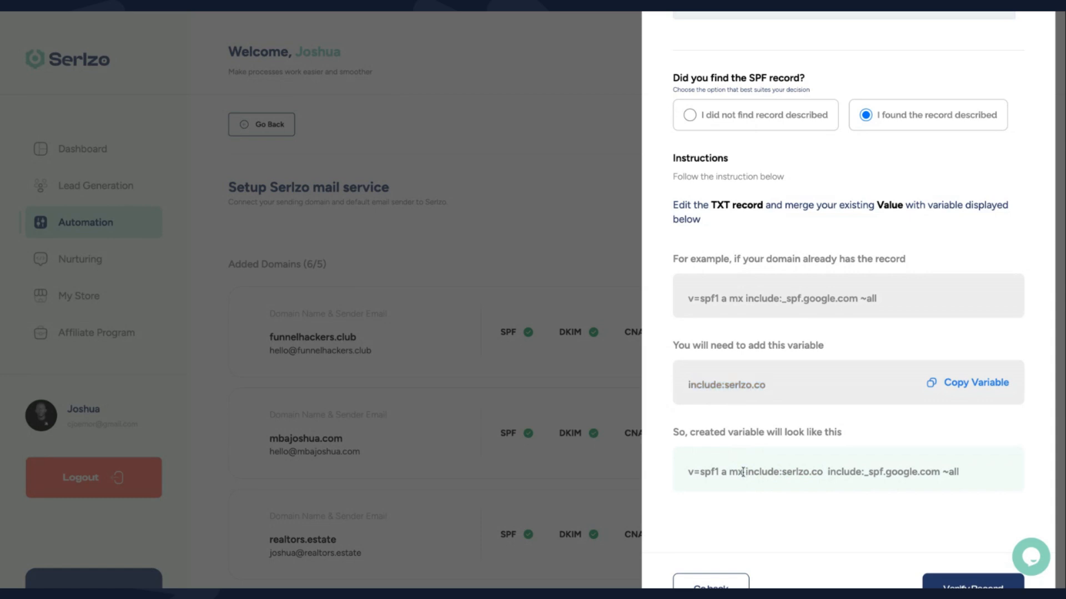
double_click(818, 472)
left_click_drag(820, 472, 823, 475)
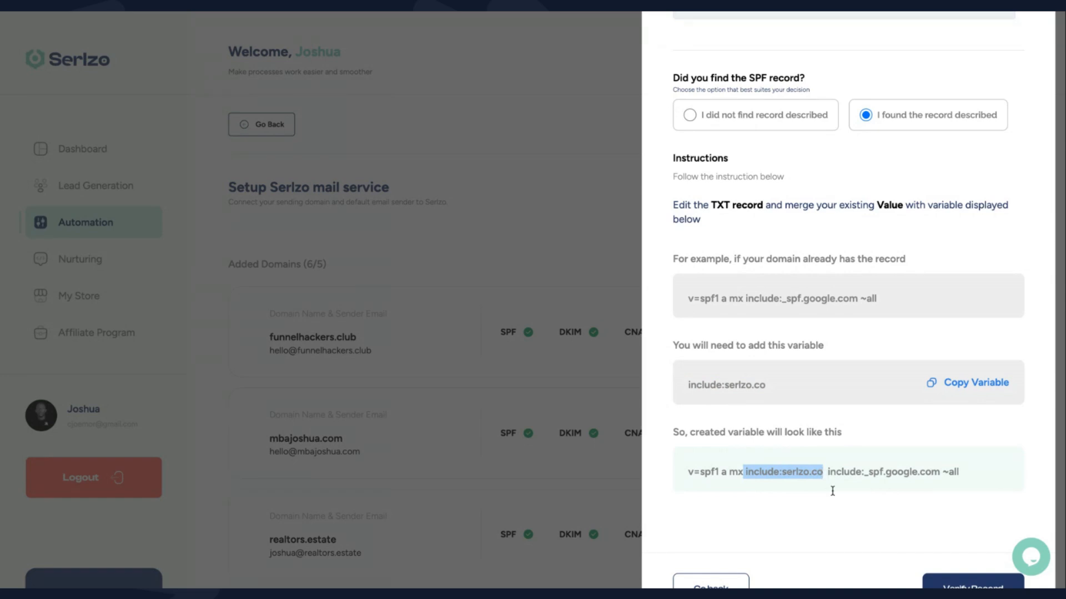
scroll(836, 504, "down", 1)
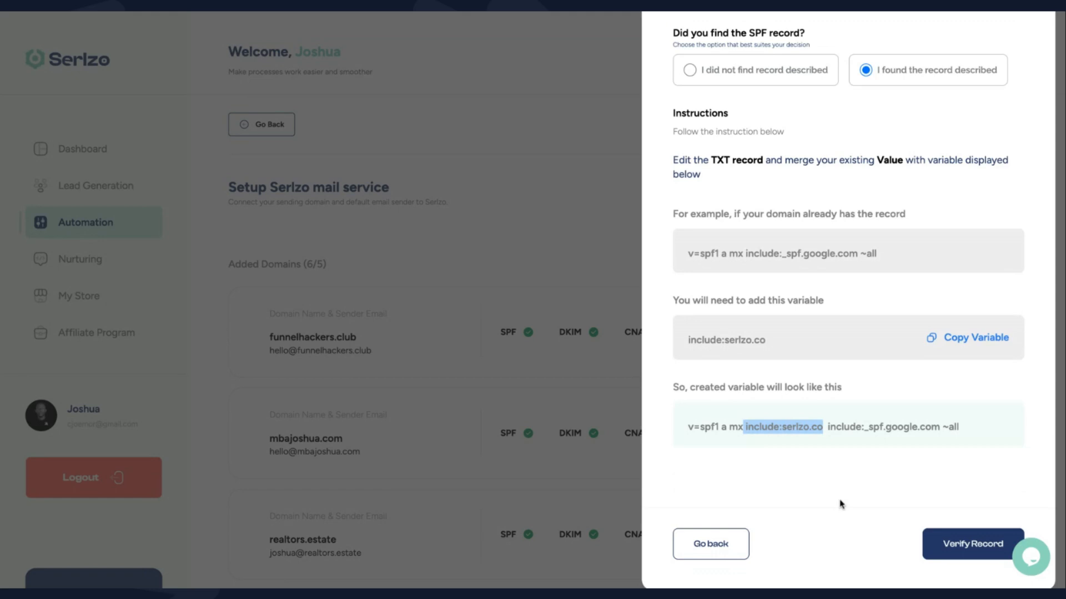
left_click(949, 552)
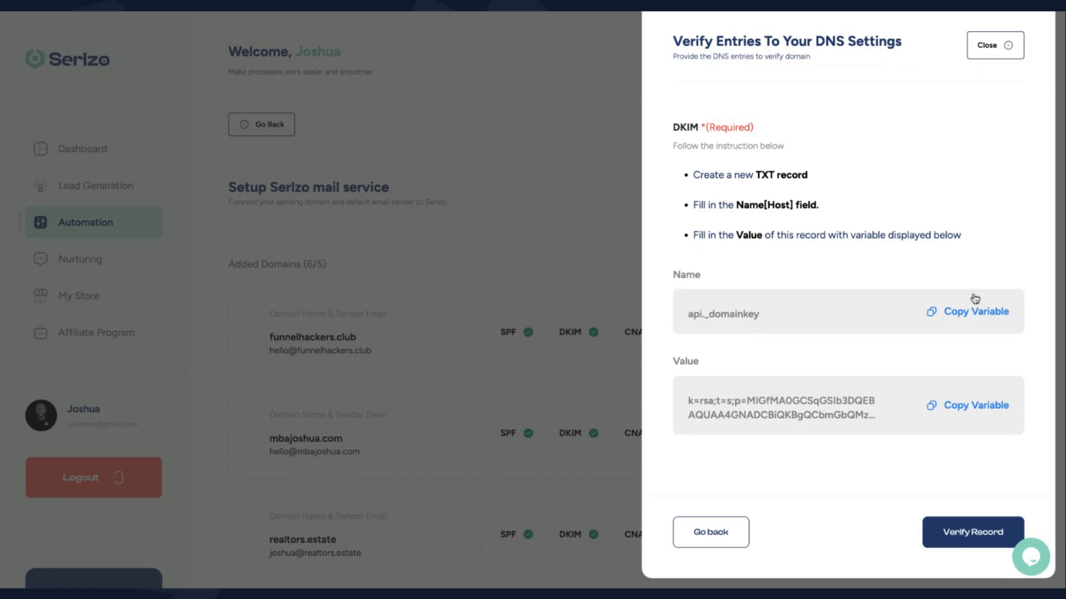
Copy the DKIM name and add a Namecheap TXT record with host api._domainkey
left_click(974, 310)
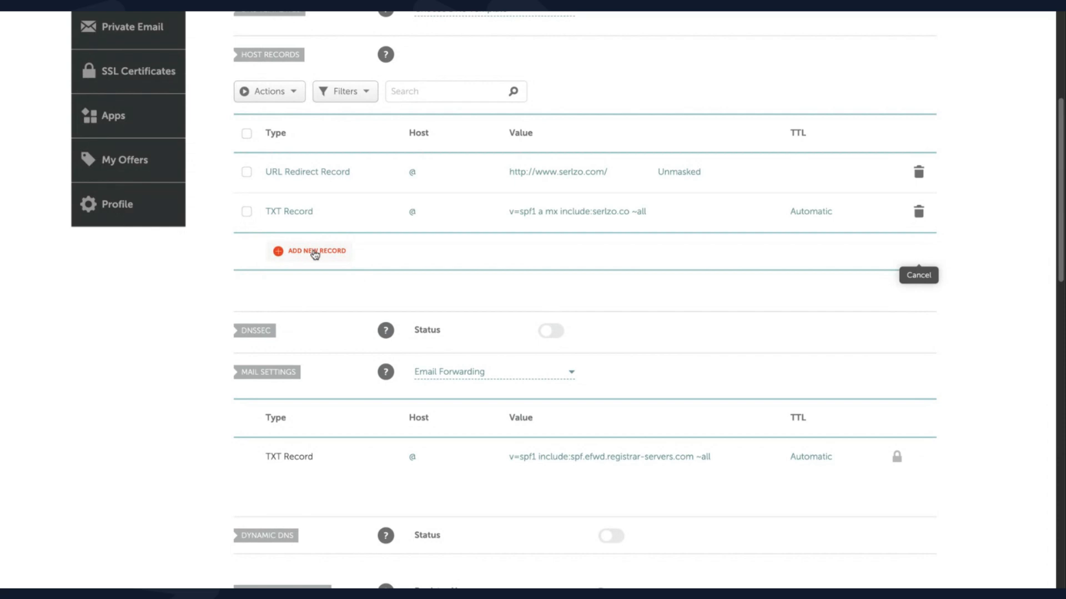
left_click(315, 251)
left_click(311, 212)
scroll(318, 301, "down", 3)
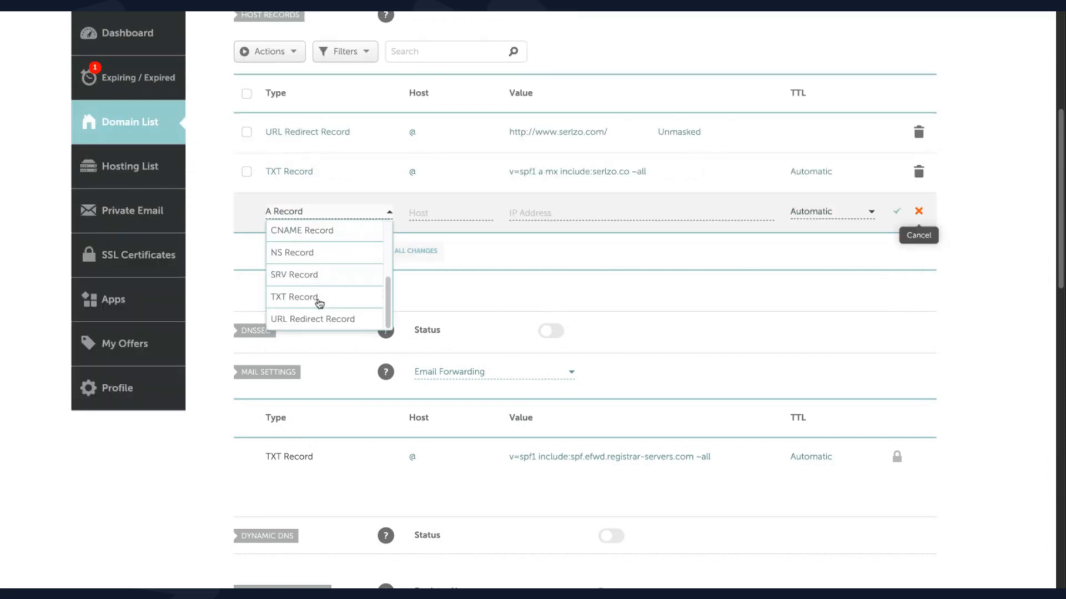
left_click(319, 303)
left_click(422, 210)
key("ctrl+v")
left_click(232, 15)
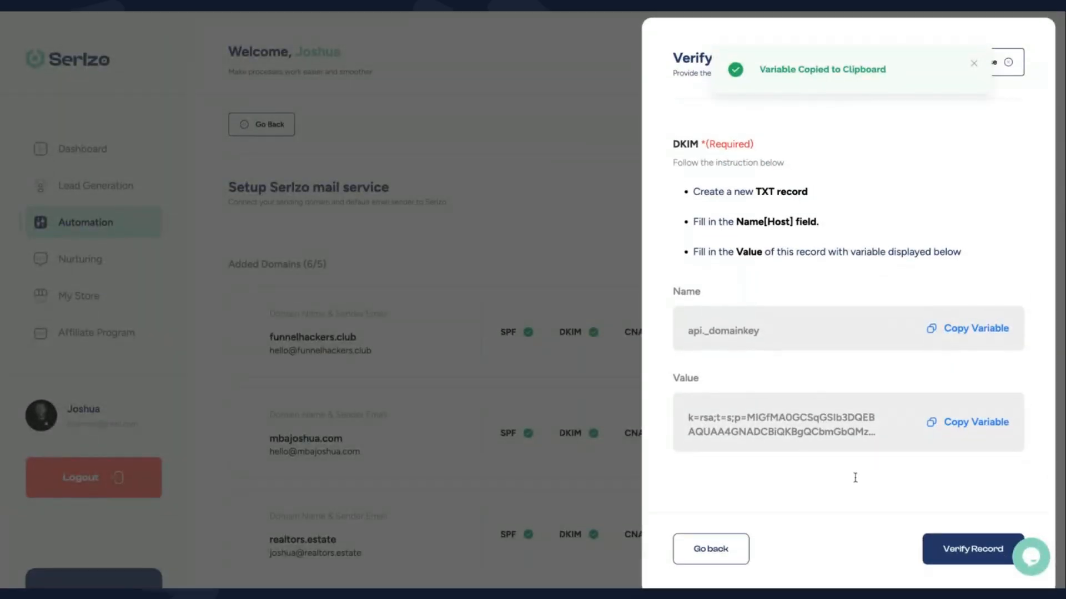
Paste the k=rsa;t=s;p= DKIM key as the TXT record's value and save it
scroll(855, 478, "down", 1)
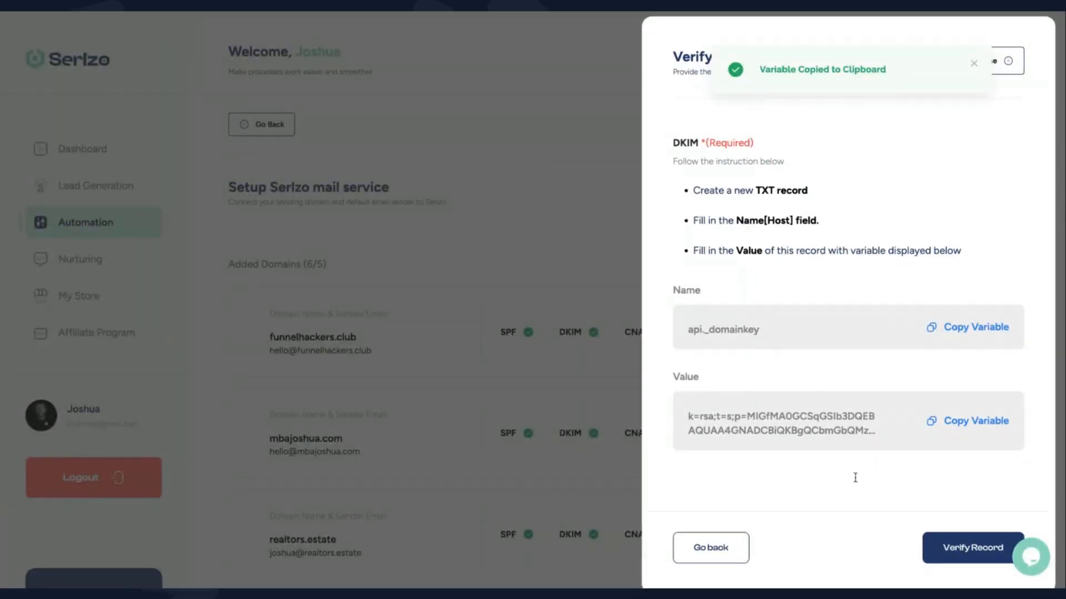
left_click(959, 408)
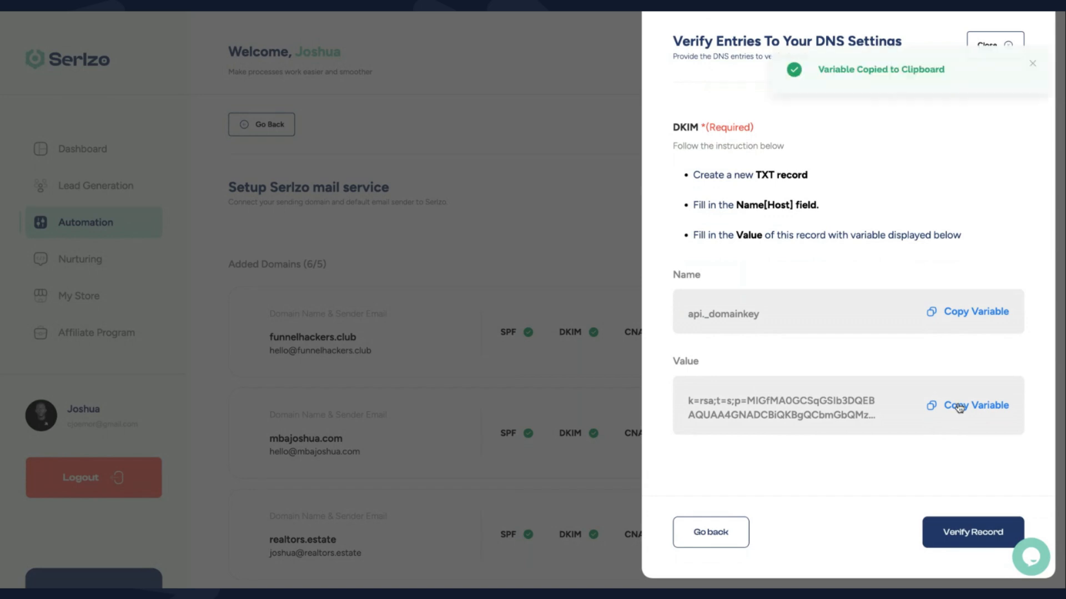
left_click(582, 3)
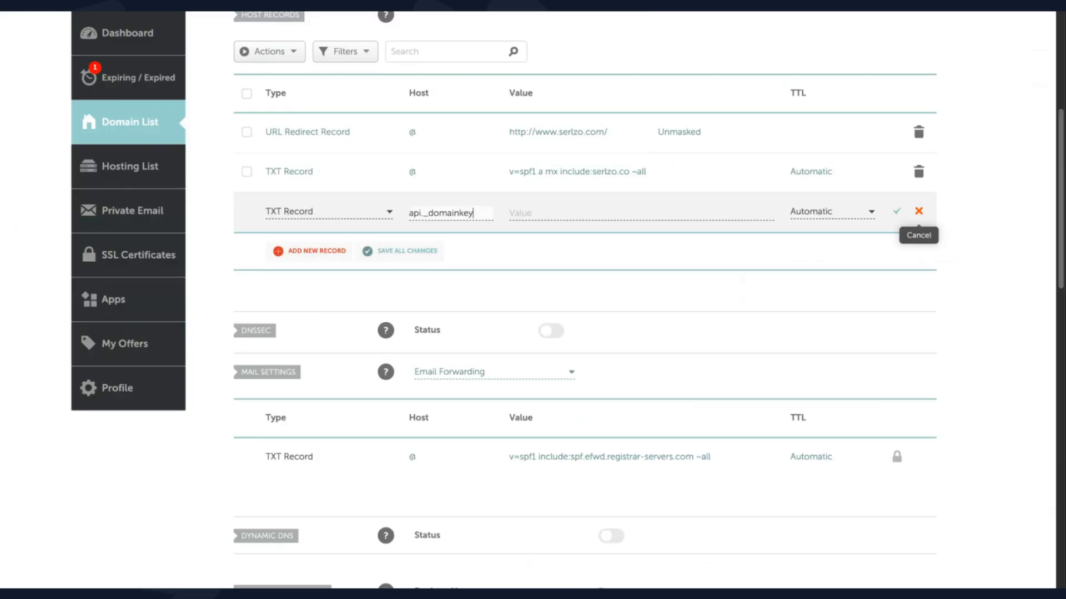
left_click(536, 211)
key("ctrl+v")
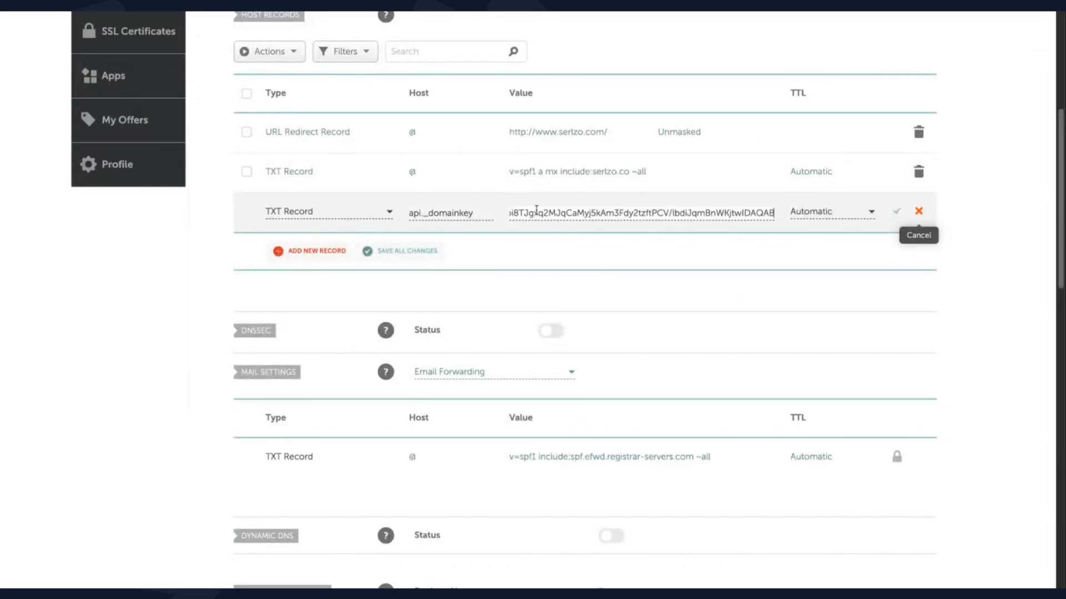
left_click(897, 211)
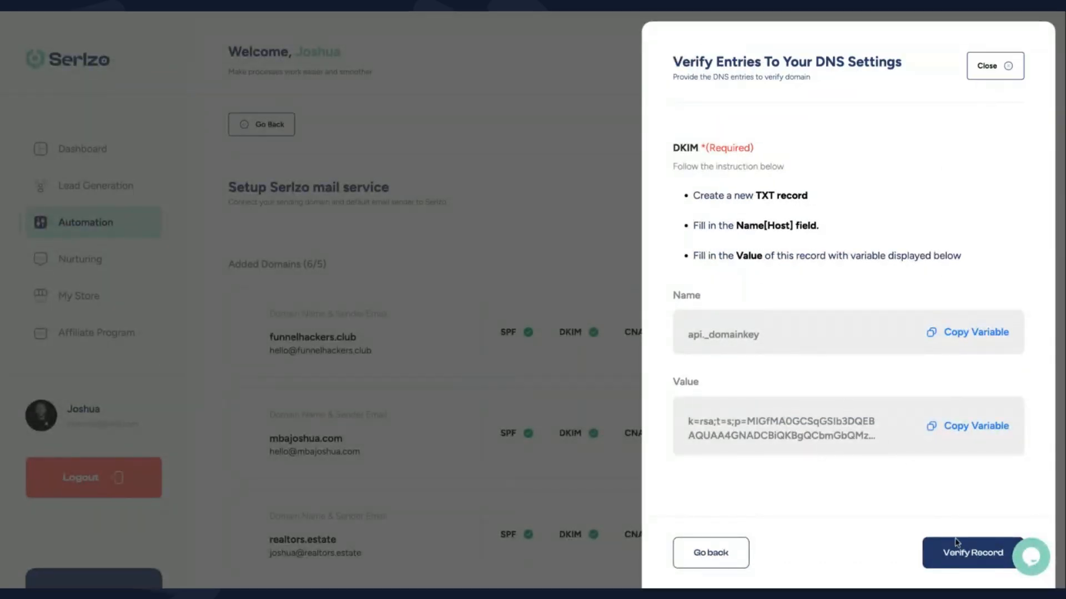
Verify the DKIM record in Serlzo, reaching the CNAME step for host tracking
left_click(960, 558)
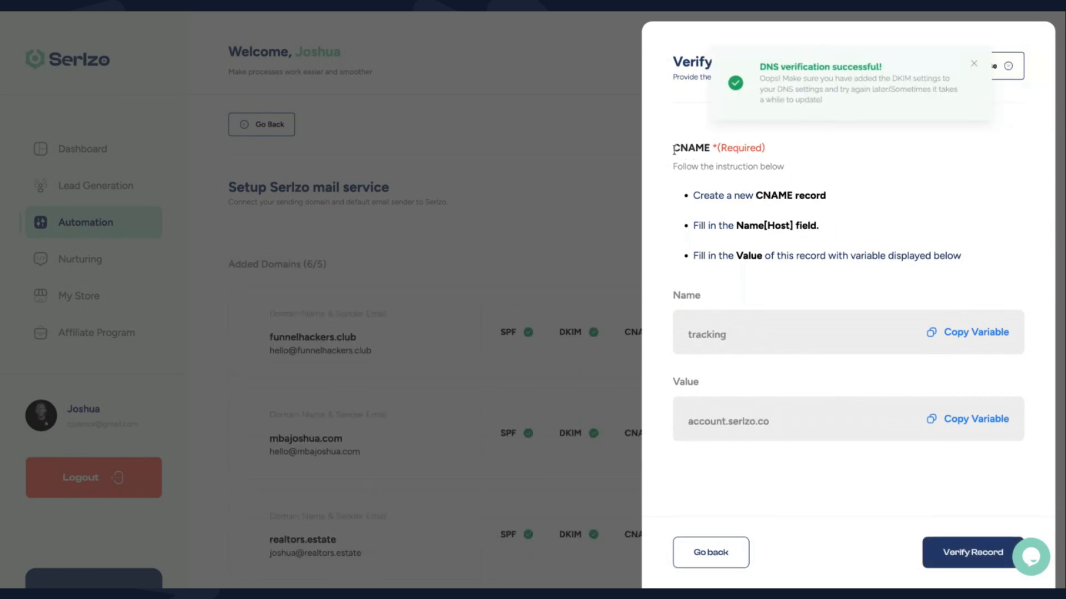
left_click_drag(674, 148, 721, 149)
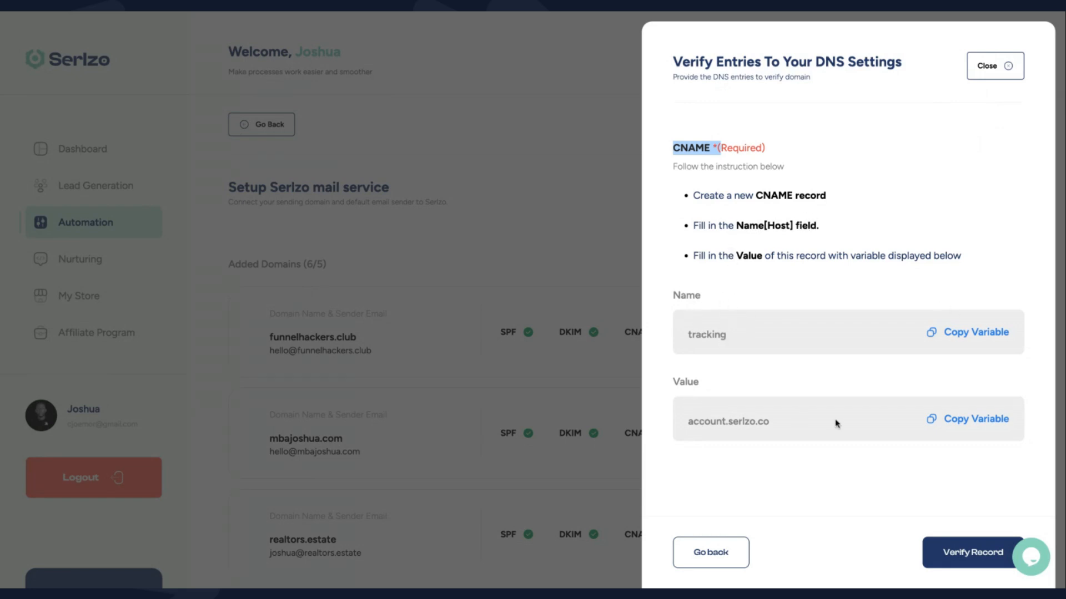
Add a new CNAME record in Namecheap with host tracking
left_click(982, 340)
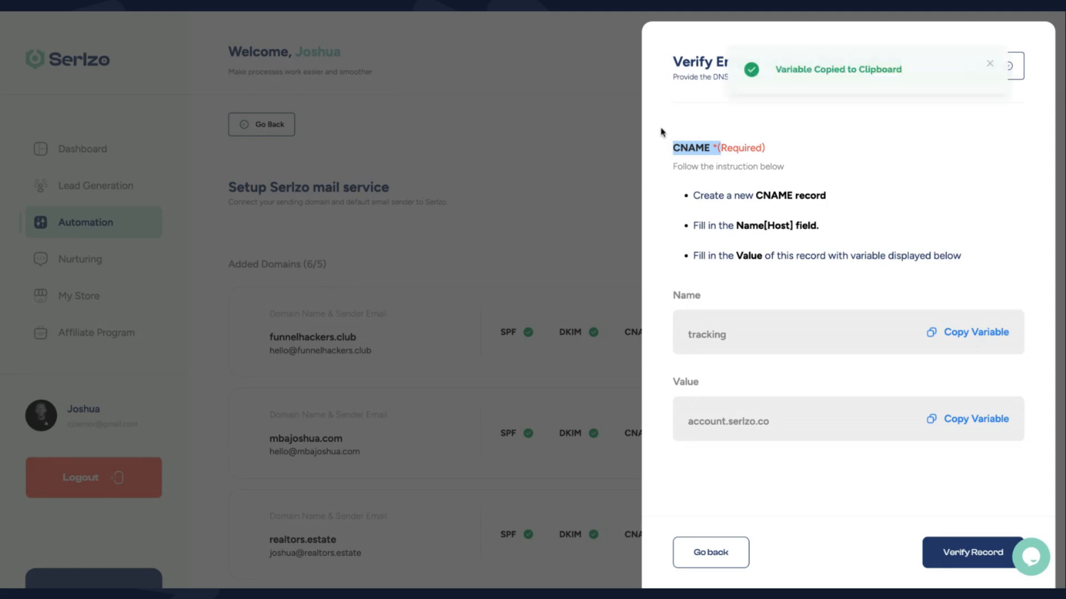
left_click(610, 11)
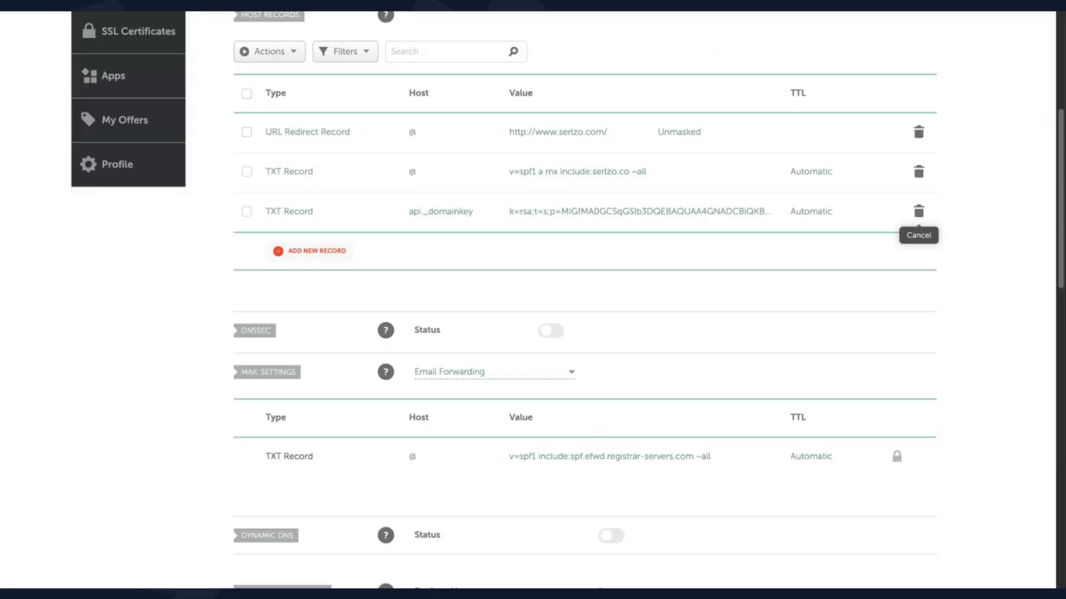
left_click(317, 252)
scroll(314, 294, "down", 2)
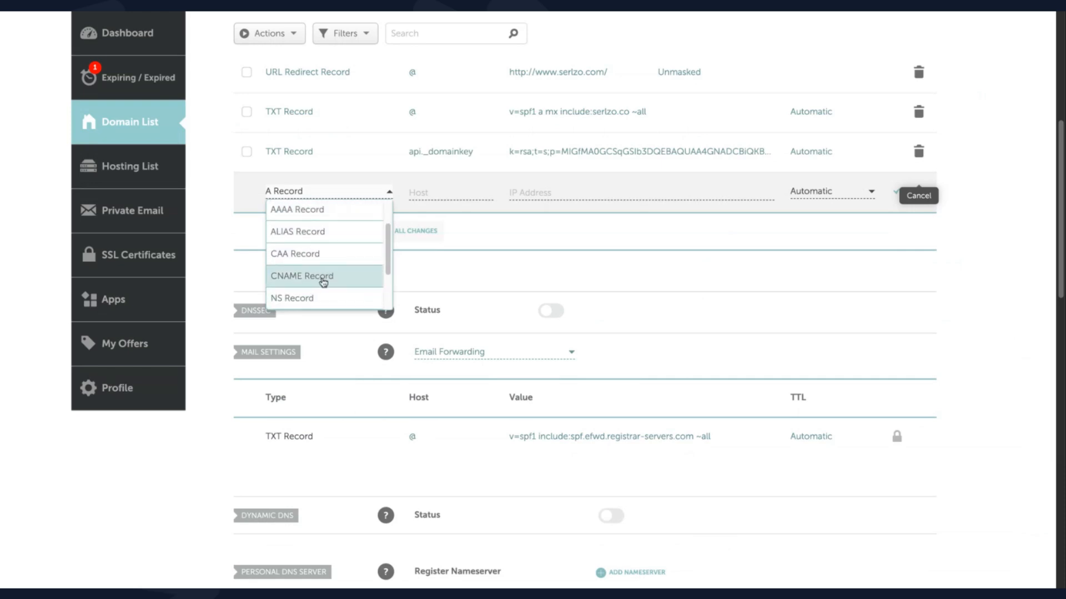
left_click(323, 282)
left_click(437, 191)
type("tracking")
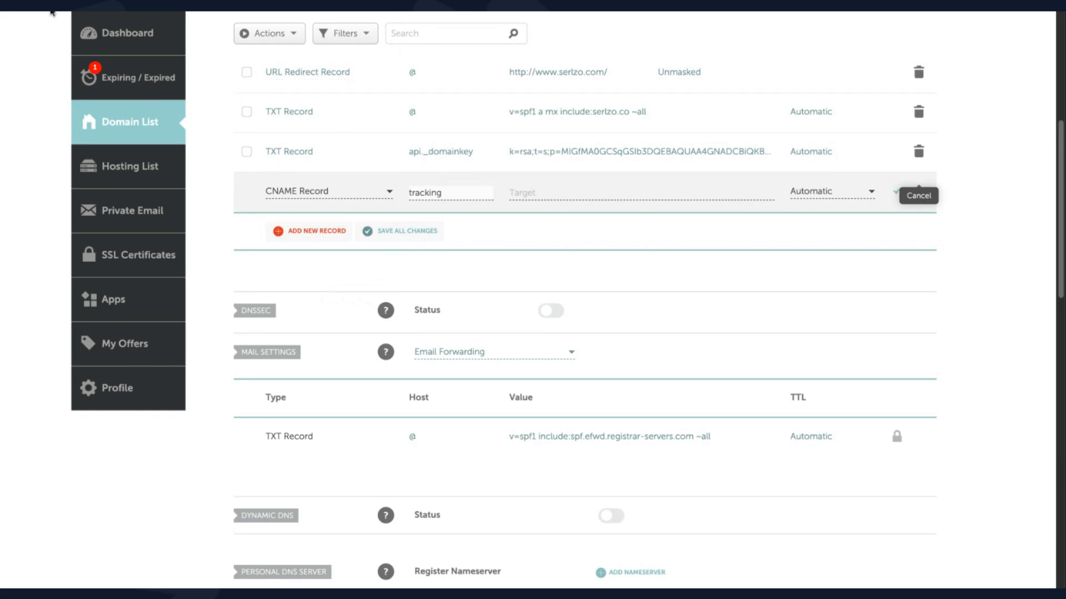
left_click(51, 13)
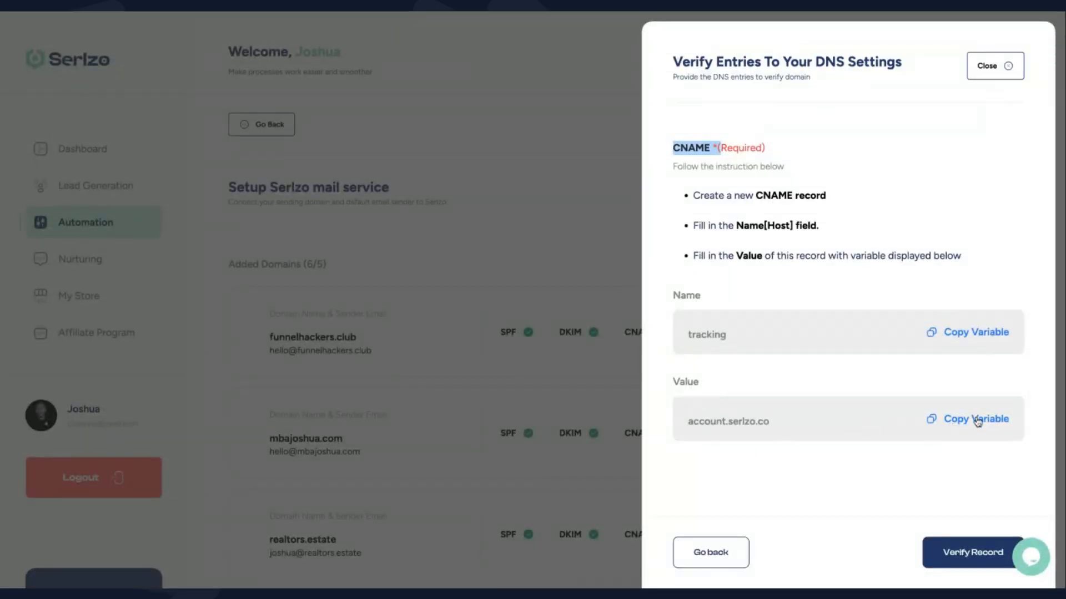
Set the tracking CNAME's target to account.serlzo.co and save the record
left_click(670, 9)
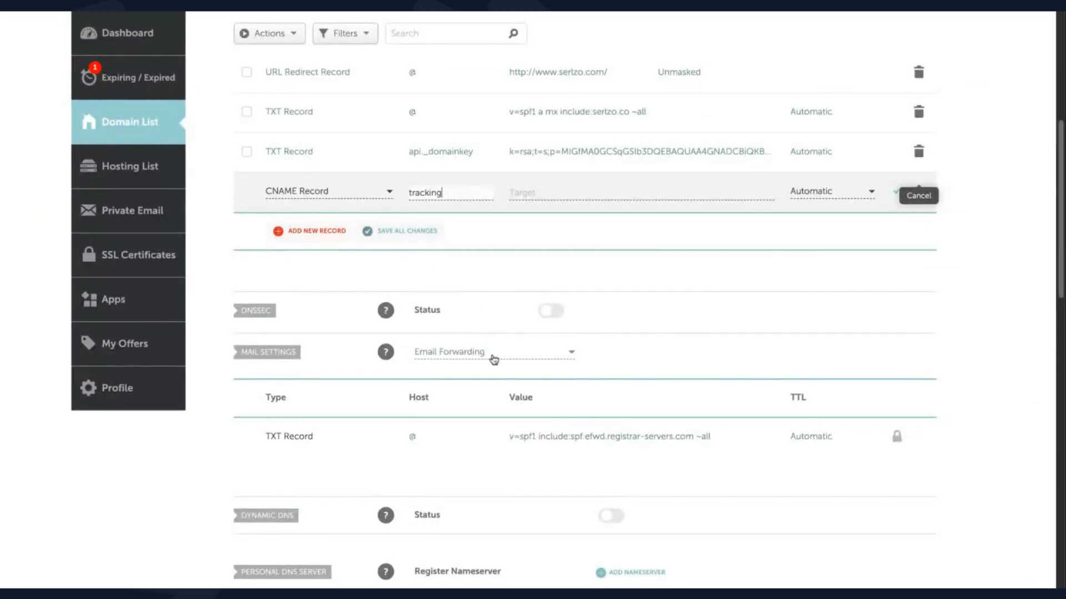
left_click(568, 192)
key("ctrl+v")
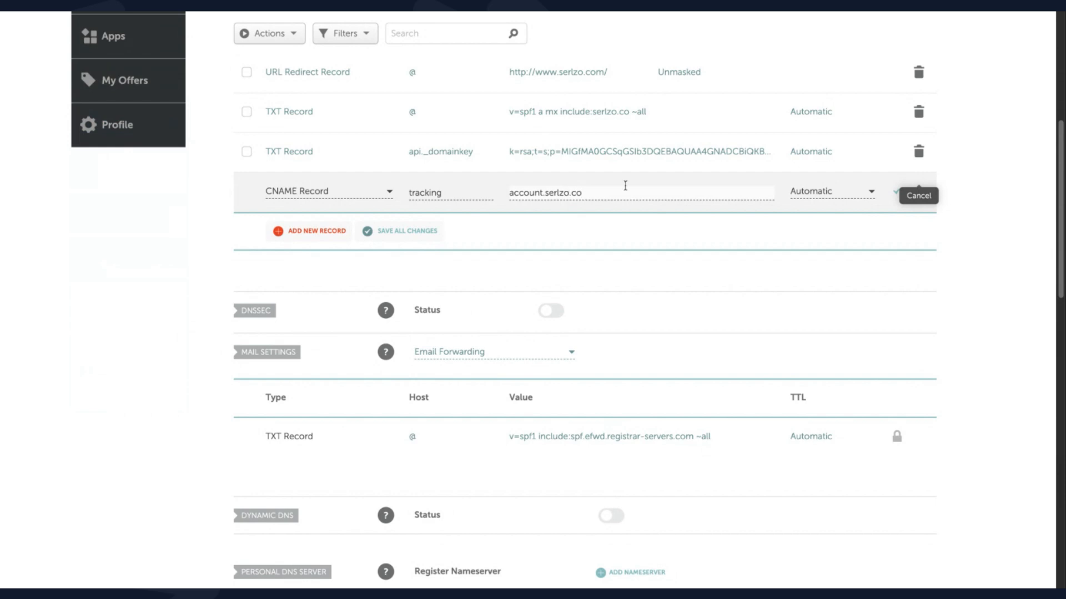
left_click(898, 194)
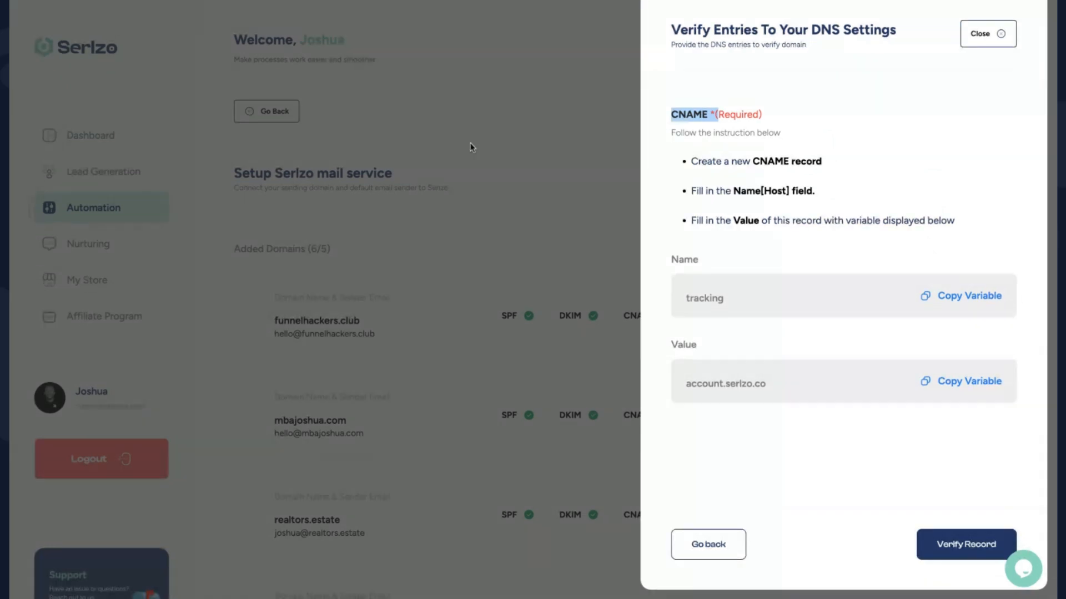
Verify the CNAME, then save a _dmarc TXT record valued v=DMARC1;p=none; in Namecheap
left_click(953, 557)
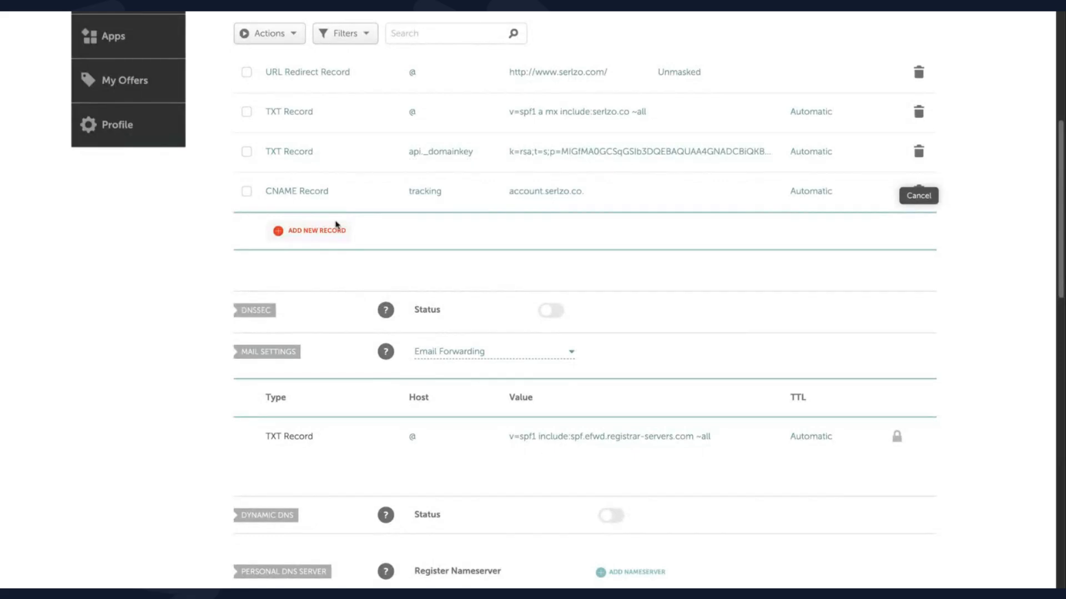
left_click(308, 232)
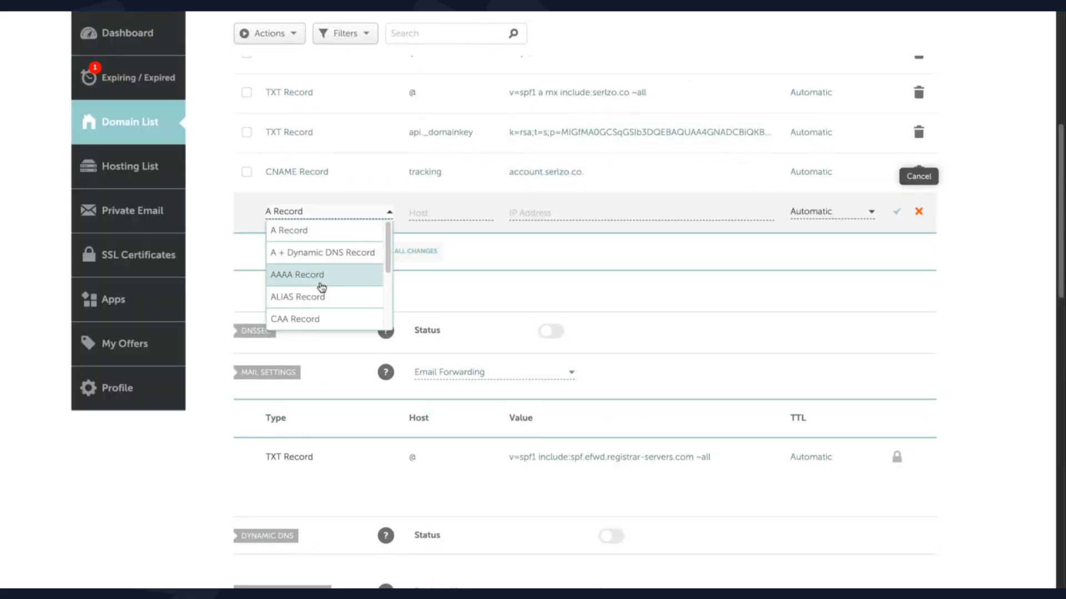
scroll(319, 305, "down", 5)
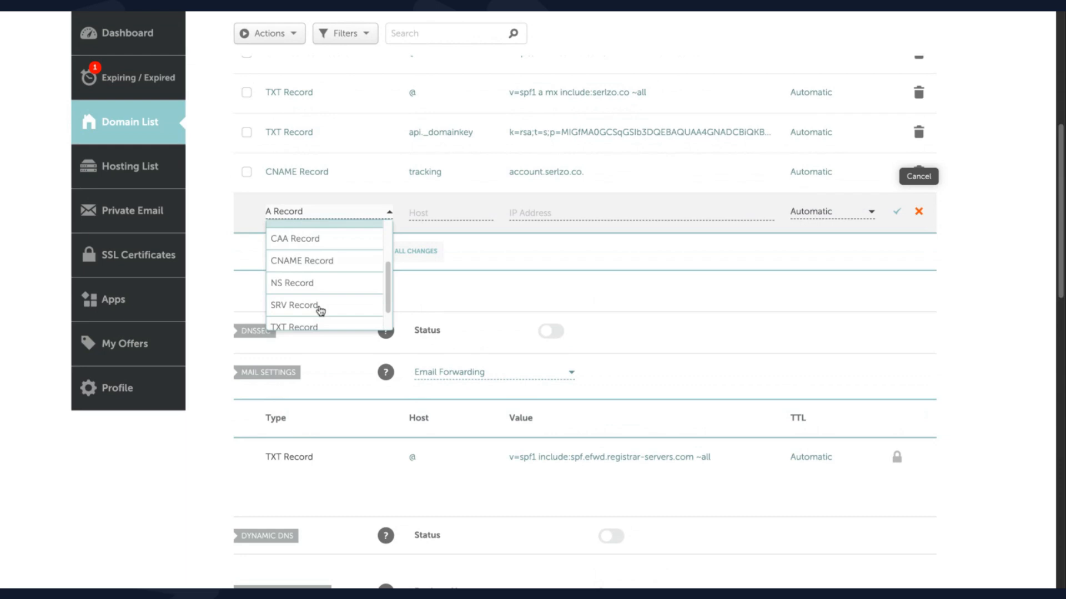
left_click(430, 213)
type("_dmarc")
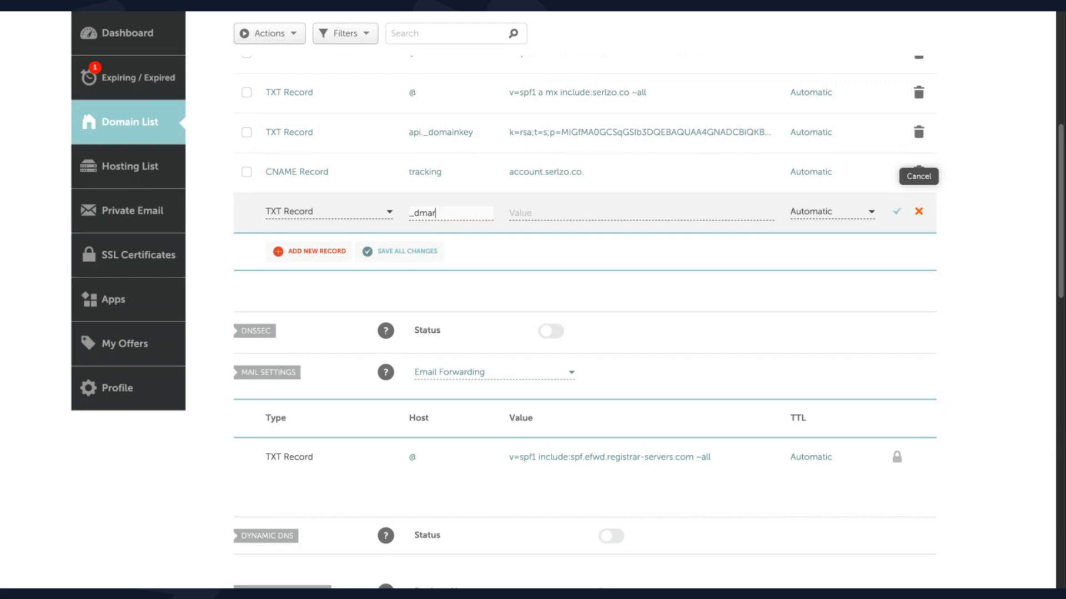
left_click(588, 209)
type("v=DMARC1;p=none;")
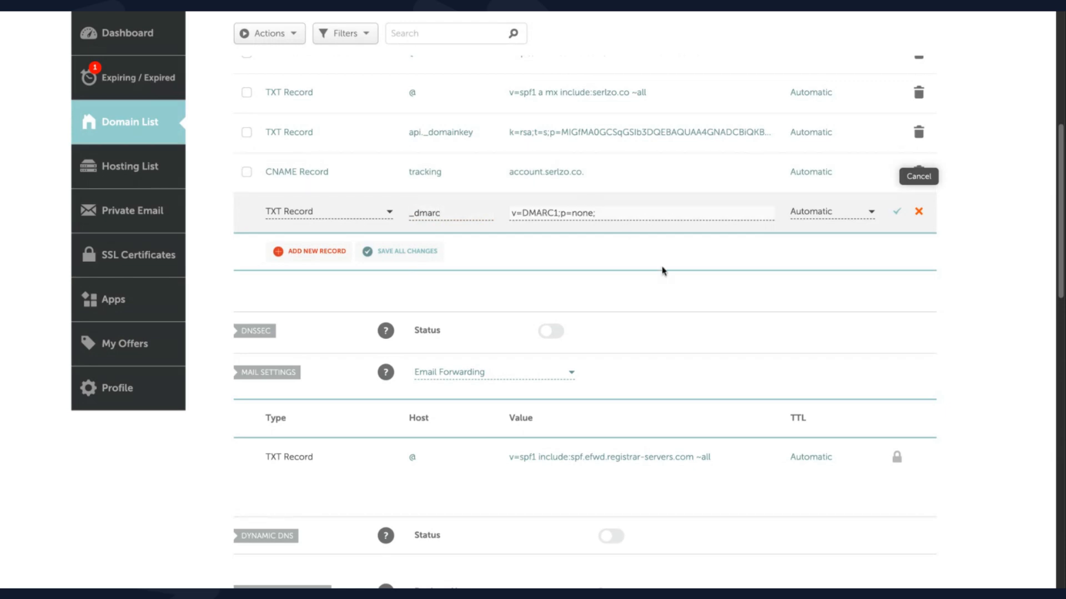
left_click(897, 211)
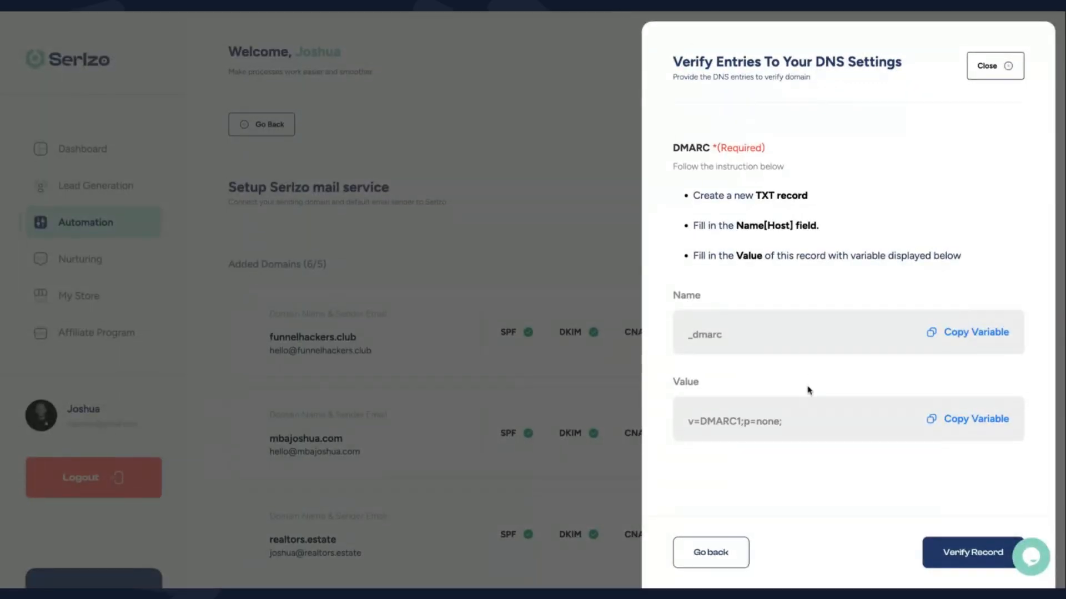
left_click(949, 556)
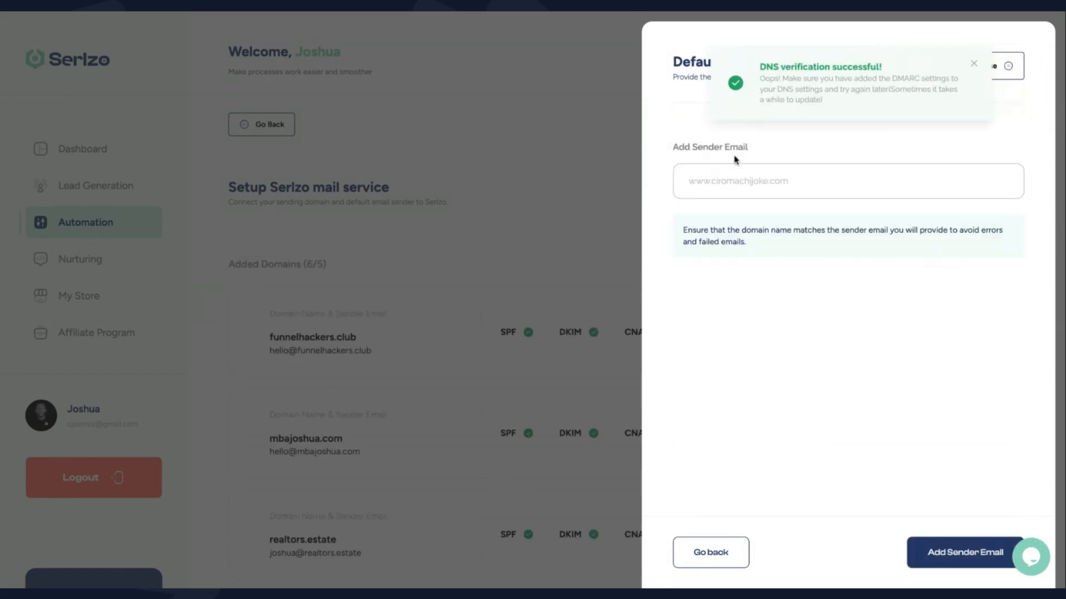
left_click(728, 181)
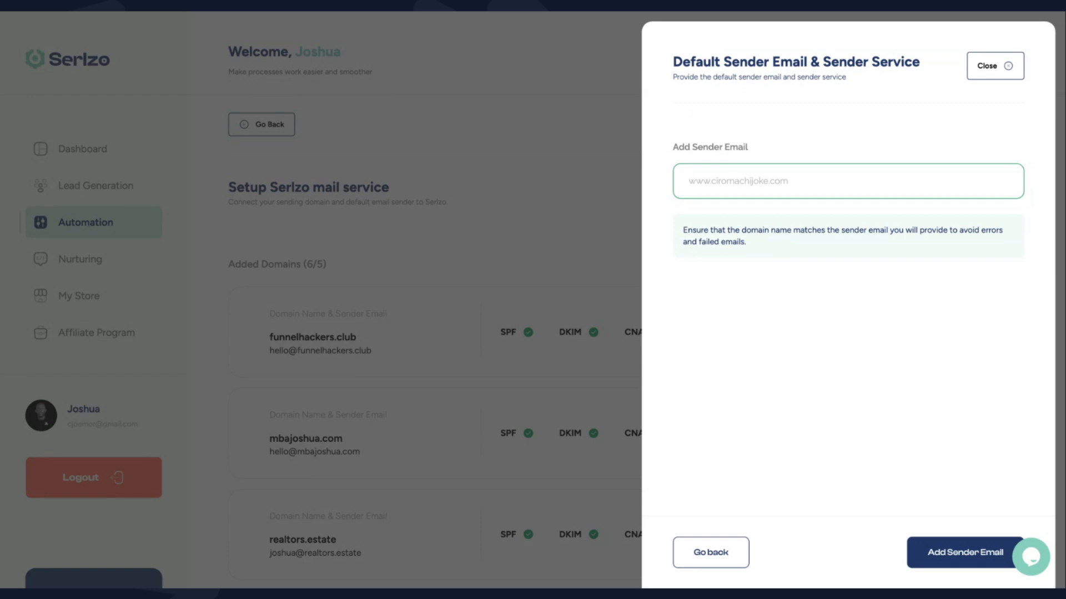
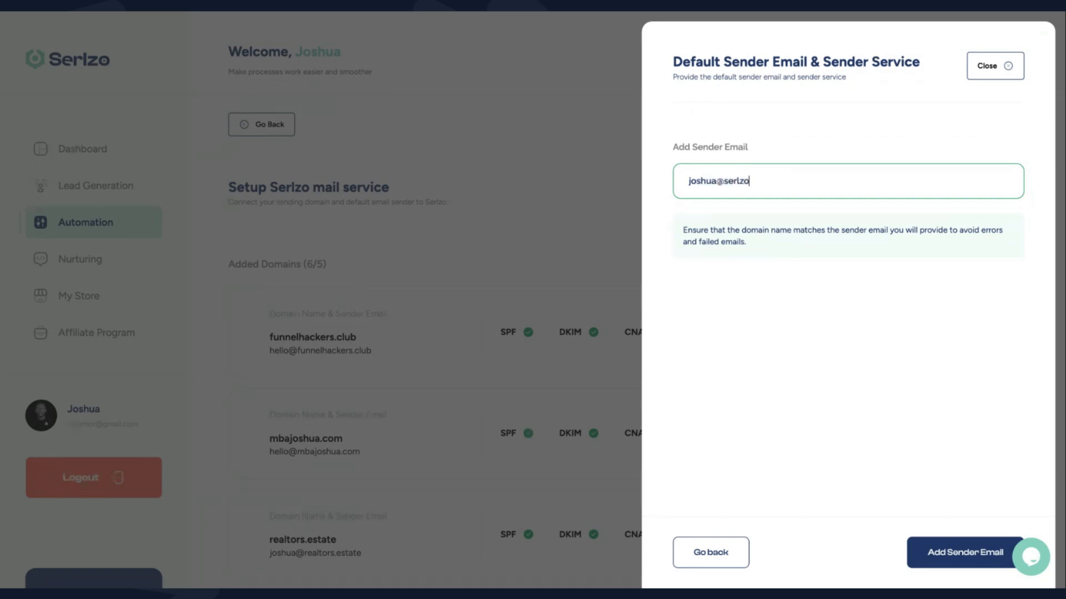
double_click(677, 179)
key("BackSpace")
key("BackSpace")
key("BackSpace")
key("BackSpace")
key("BackSpace")
key("BackSpace")
key("BackSpace")
key("BackSpace")
key("BackSpace")
key("BackSpace")
key("BackSpace")
key("BackSpace")
key("BackSpace")
key("BackSpace")
left_click(970, 557)
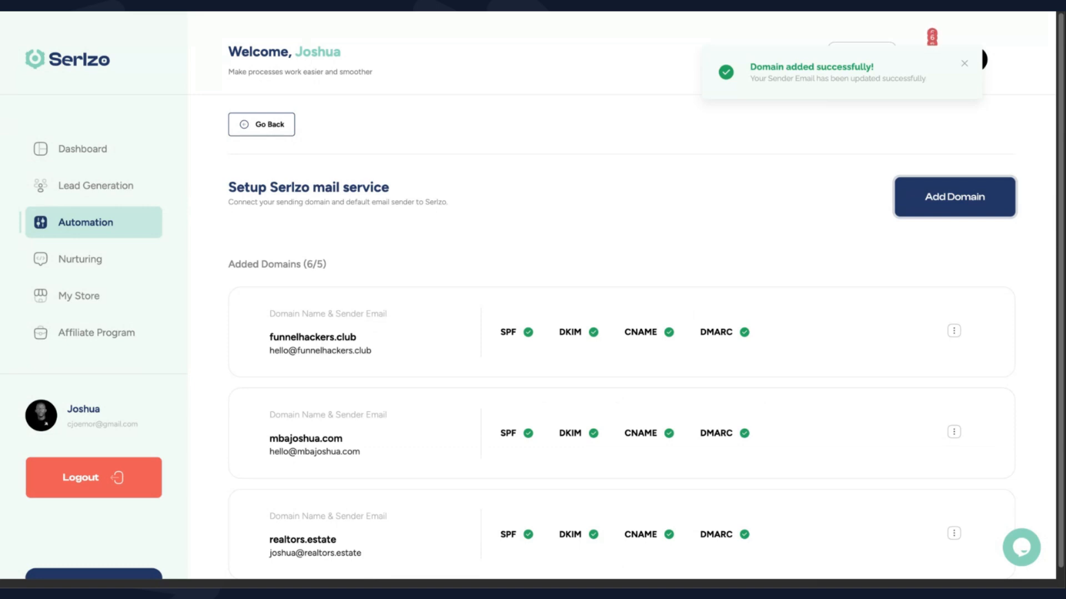
scroll(740, 514, "down", 5)
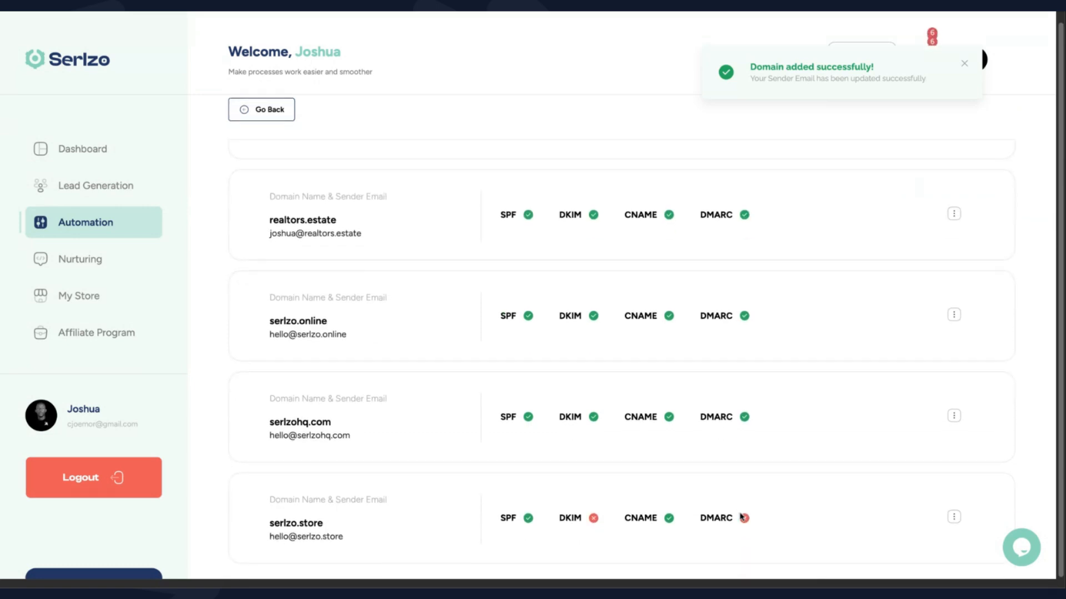
left_click_drag(269, 526, 473, 534)
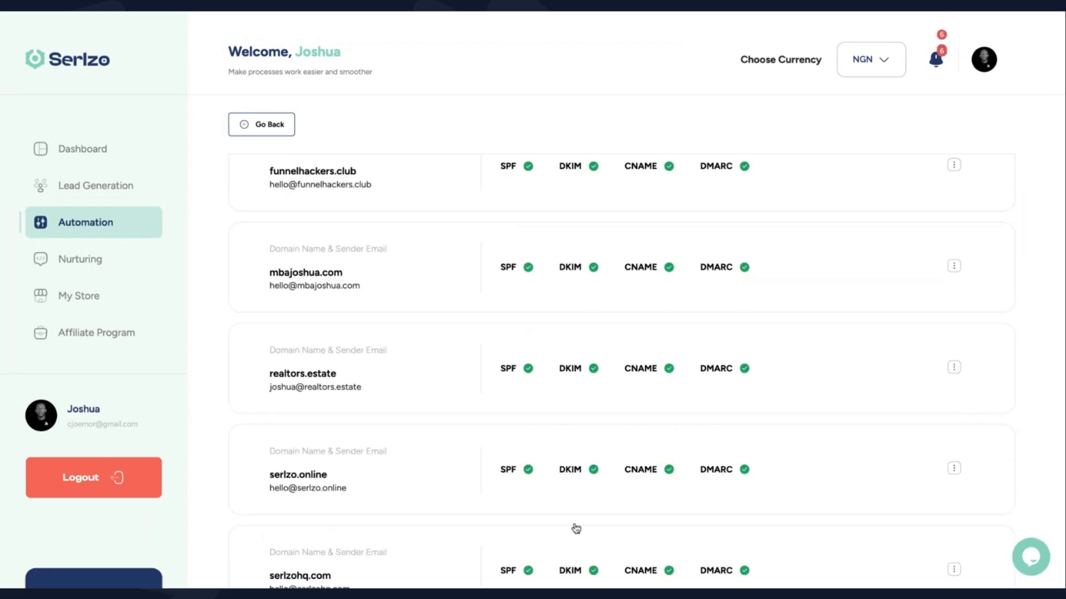
Re-verify serlzo.store's DKIM record so it turns green
left_click(576, 529)
scroll(816, 402, "down", 1)
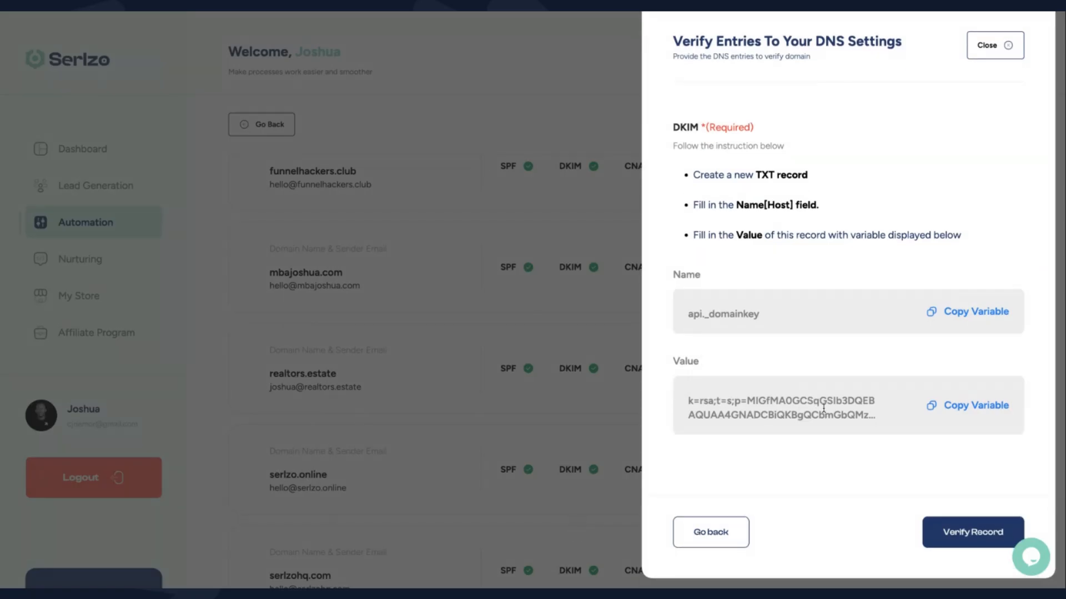
left_click(951, 534)
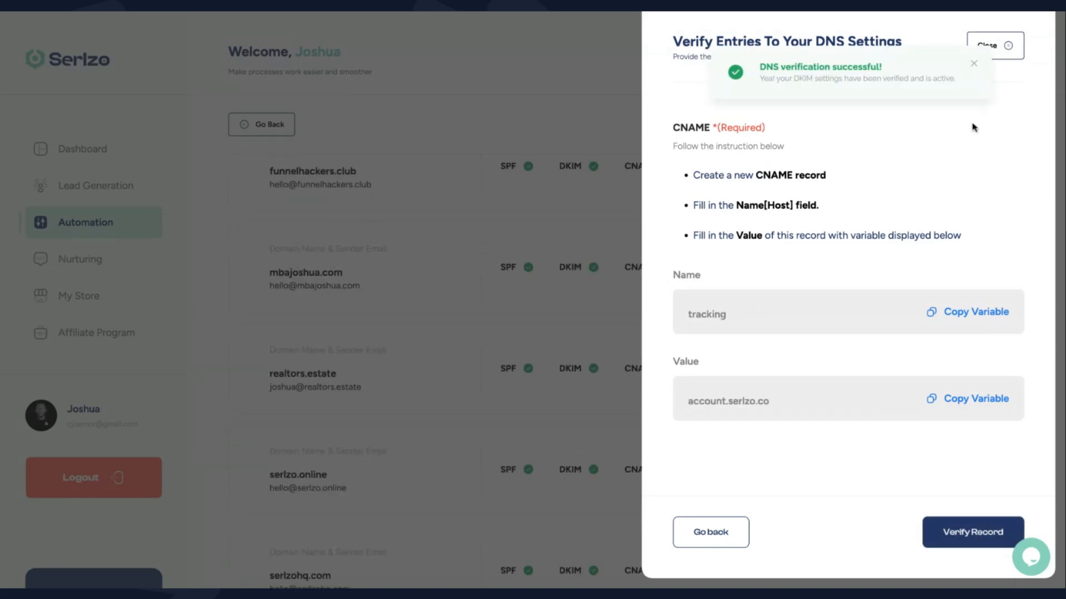
left_click(1011, 49)
Retry serlzo.store's DMARC verification, which still fails
scroll(777, 439, "down", 3)
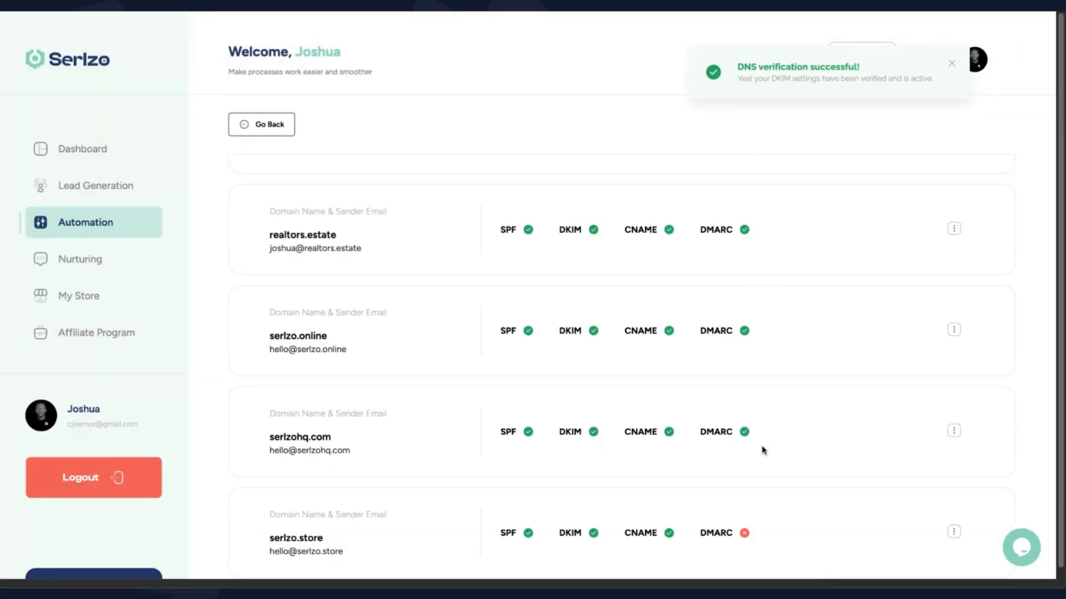
scroll(501, 547, "down", 1)
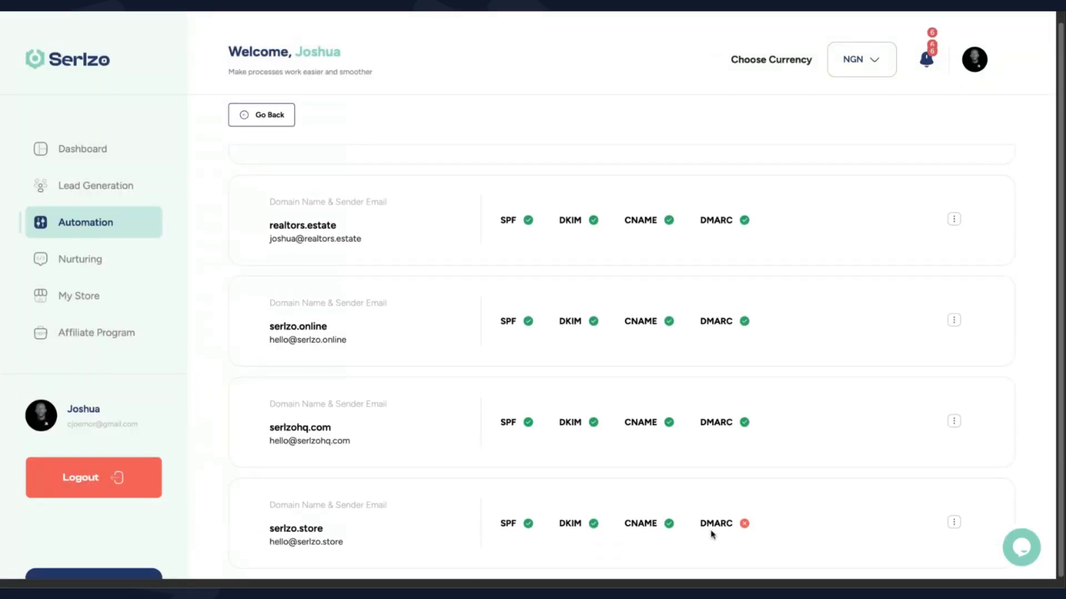
left_click(719, 525)
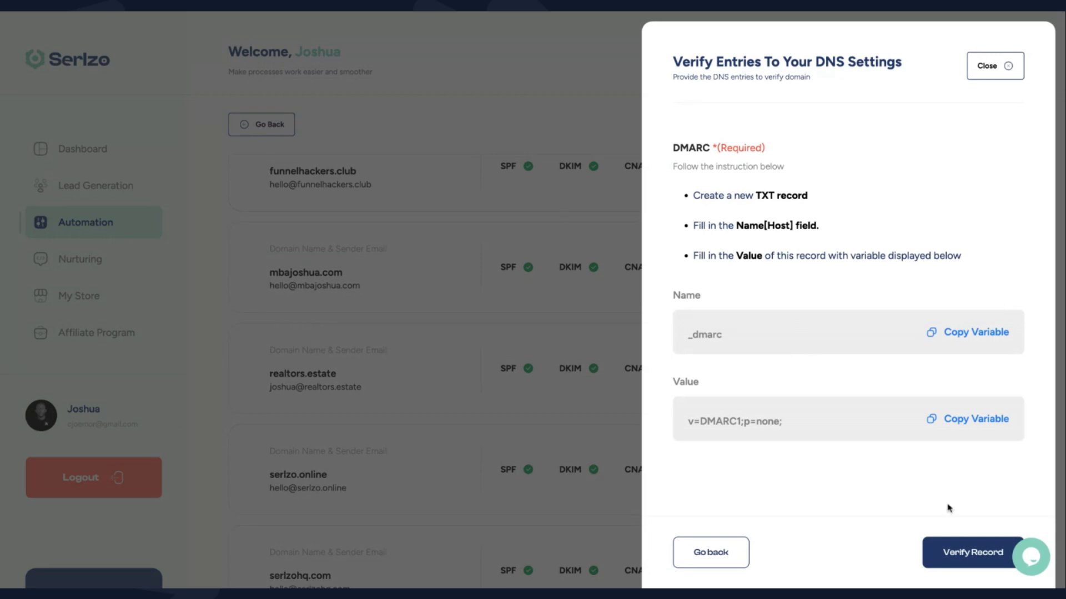
left_click(952, 558)
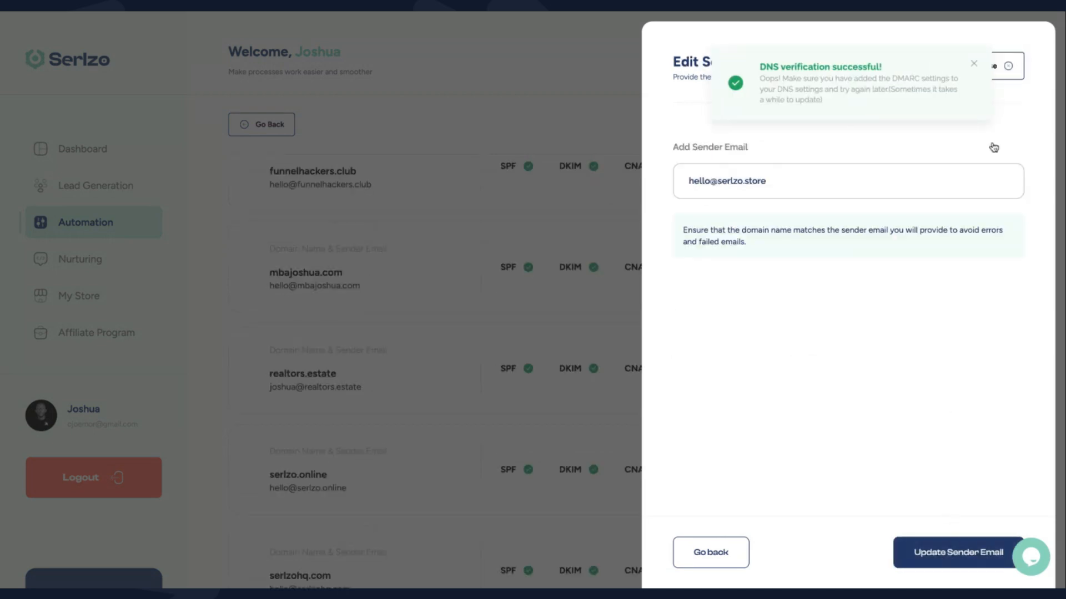
left_click(1010, 68)
scroll(544, 352, "down", 3)
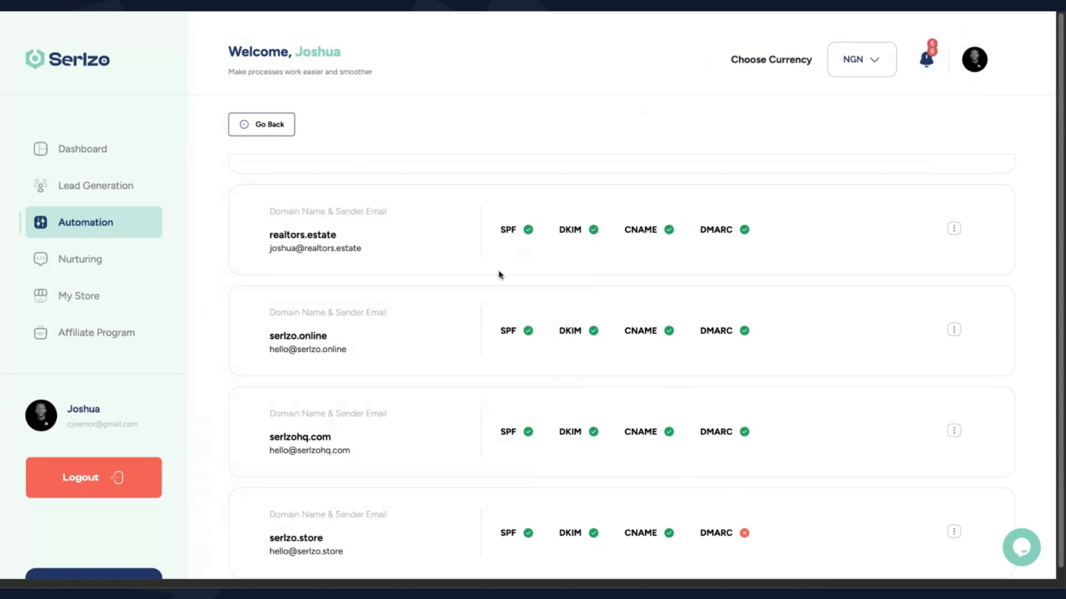
scroll(600, 436, "down", 1)
scroll(769, 528, "up", 1)
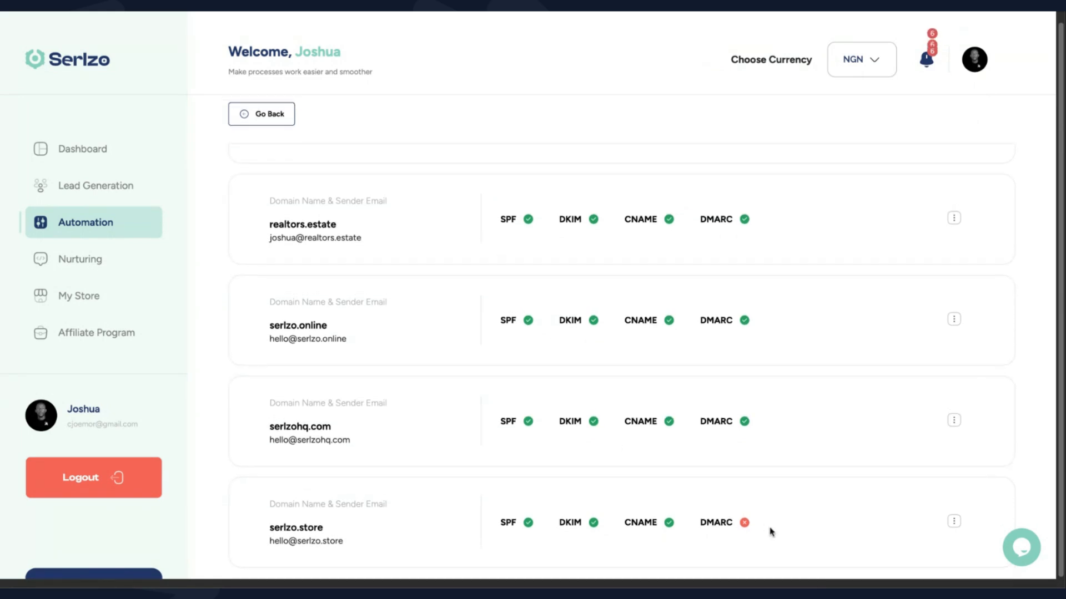
Re-verify serlzo.store's DMARC record until it passes, then close the Edit Sender Email panel
left_click(744, 525)
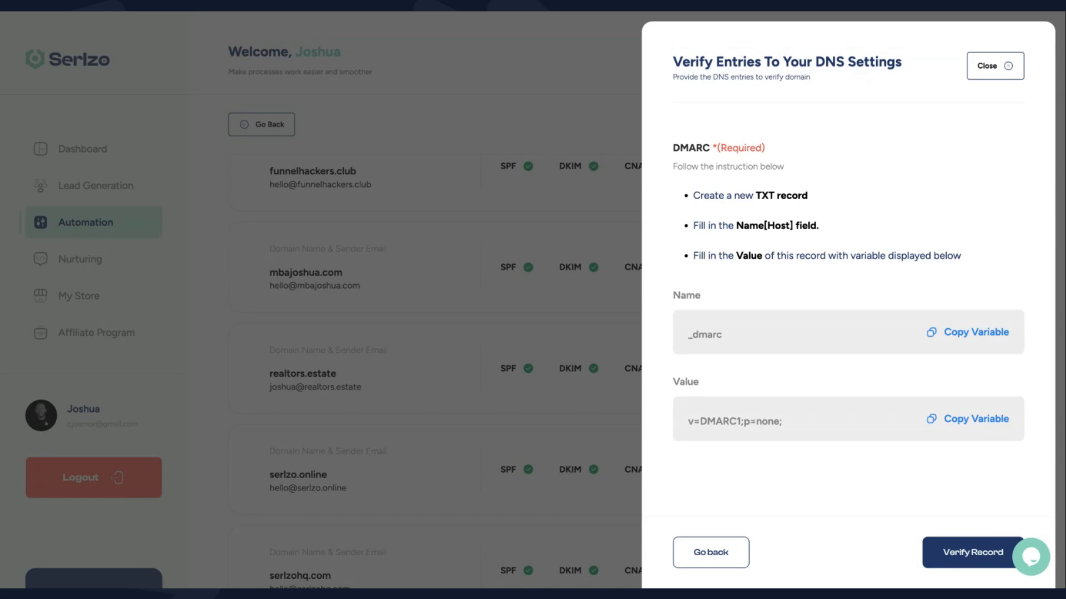
left_click(972, 563)
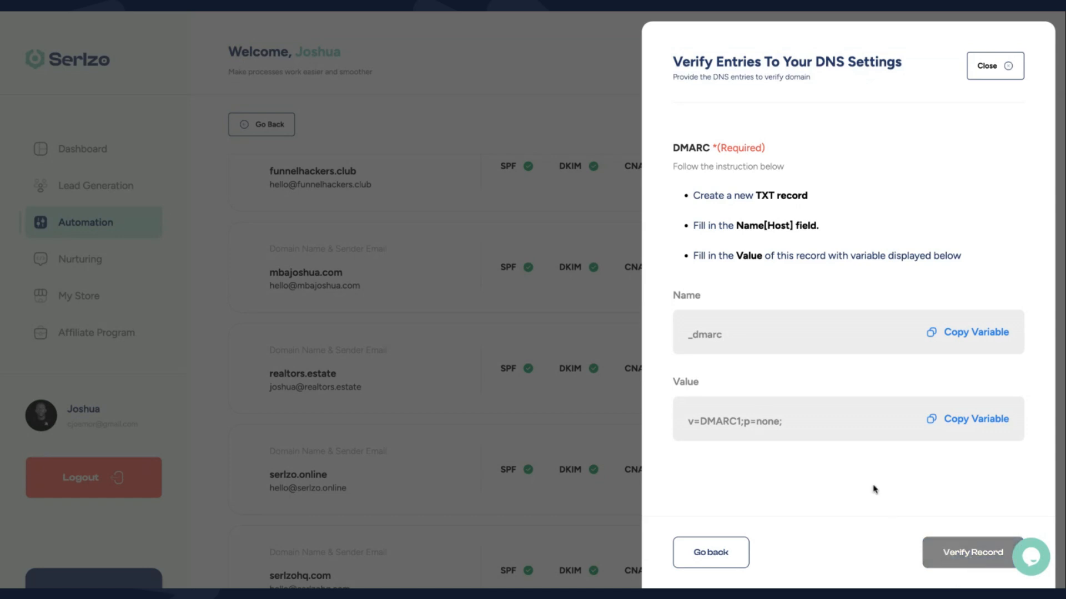
left_click(1008, 69)
scroll(593, 372, "down", 3)
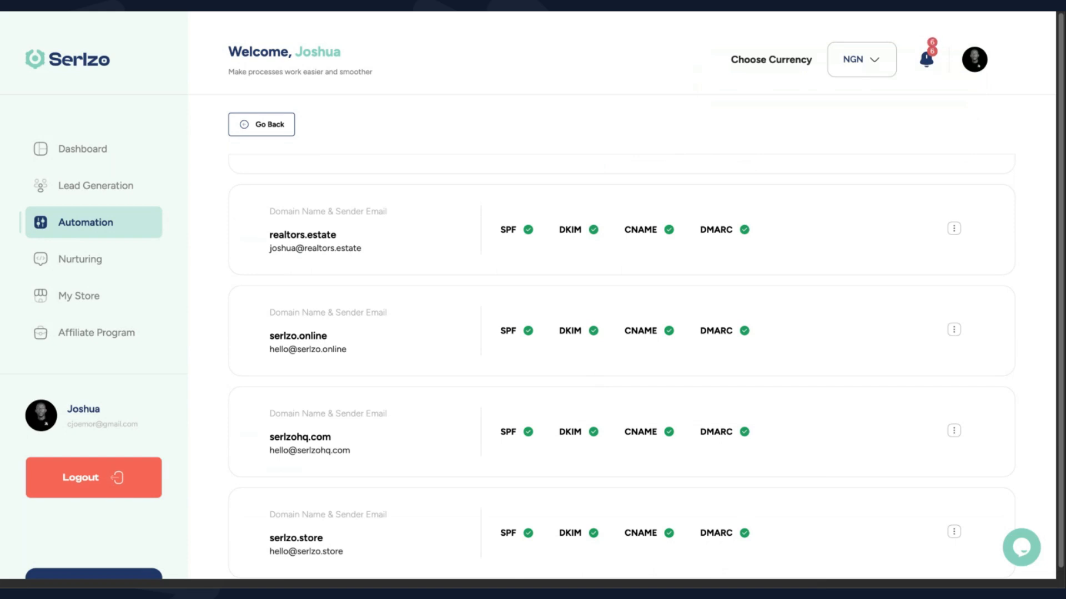
scroll(622, 355, "down", 1)
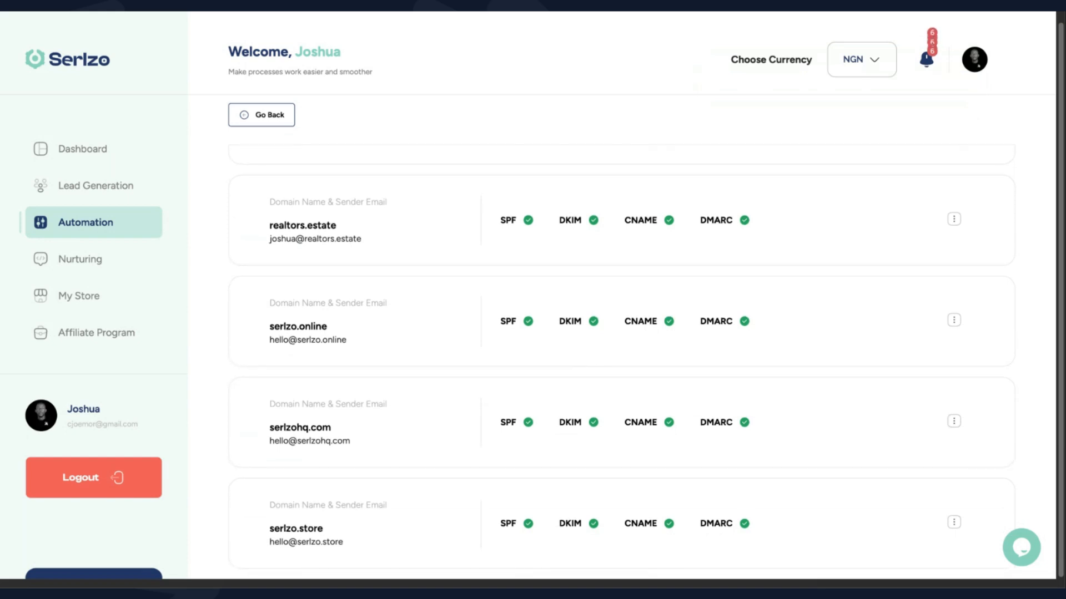